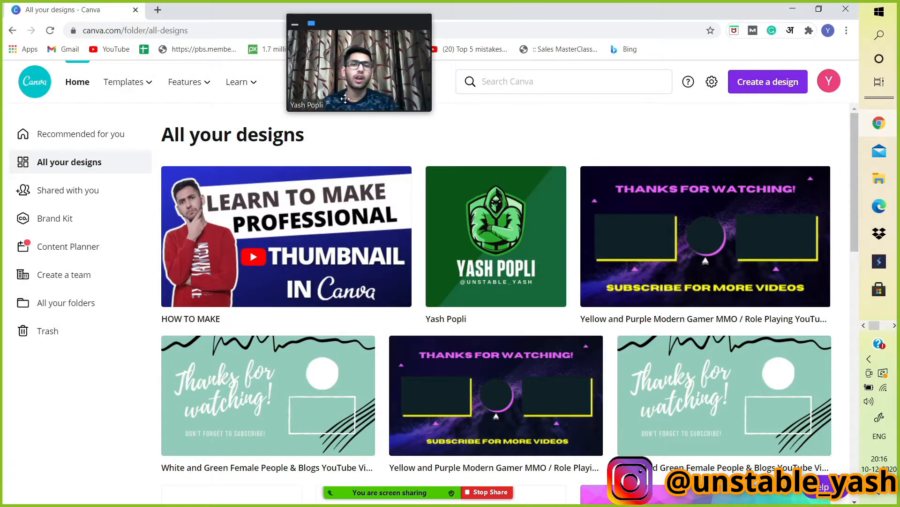
Open the HOW TO MAKE design, add a second page and delete that page's background.
left_click(266, 230)
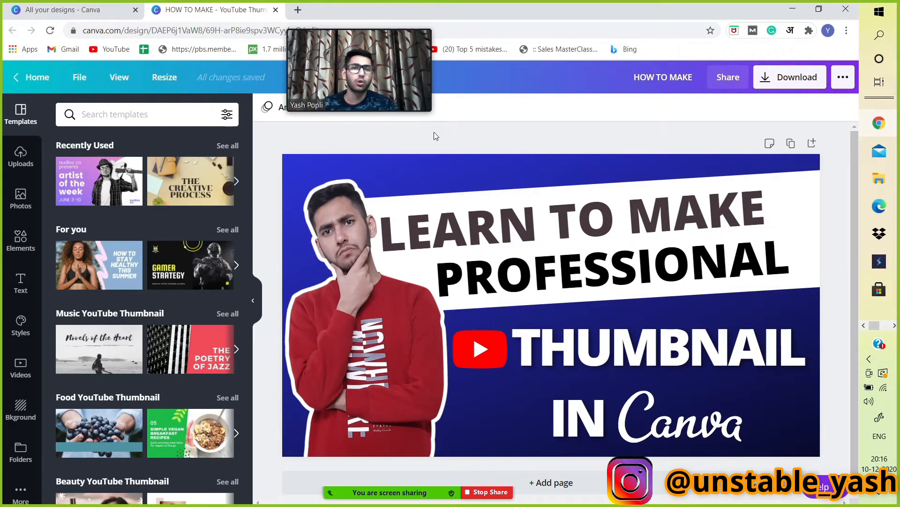
scroll(432, 159, "down", 1)
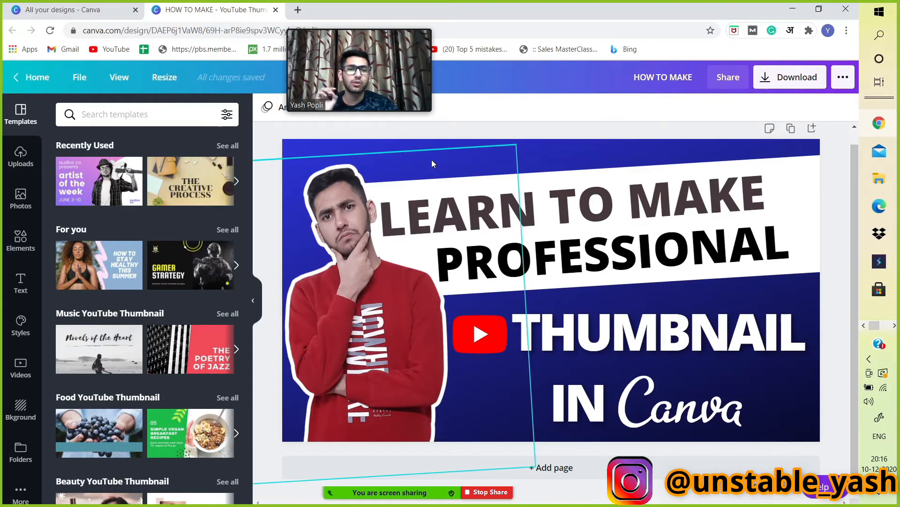
left_click(813, 129)
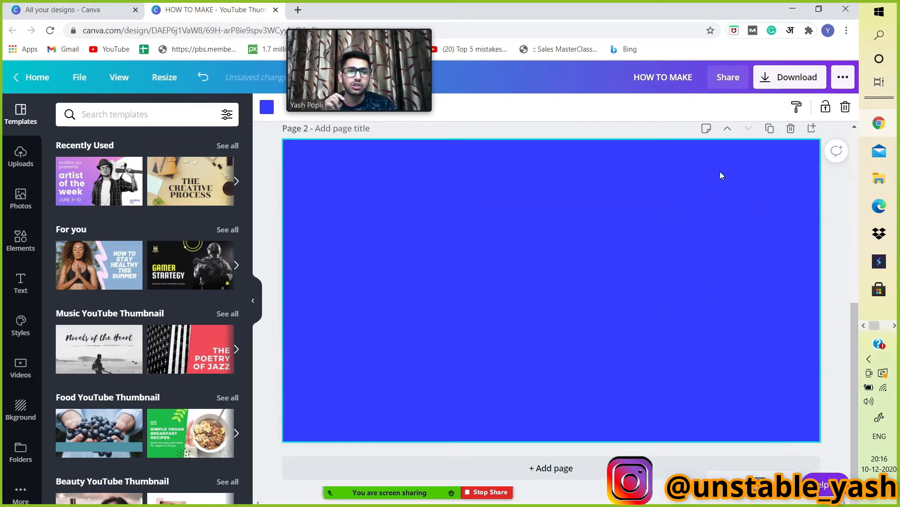
key("Delete")
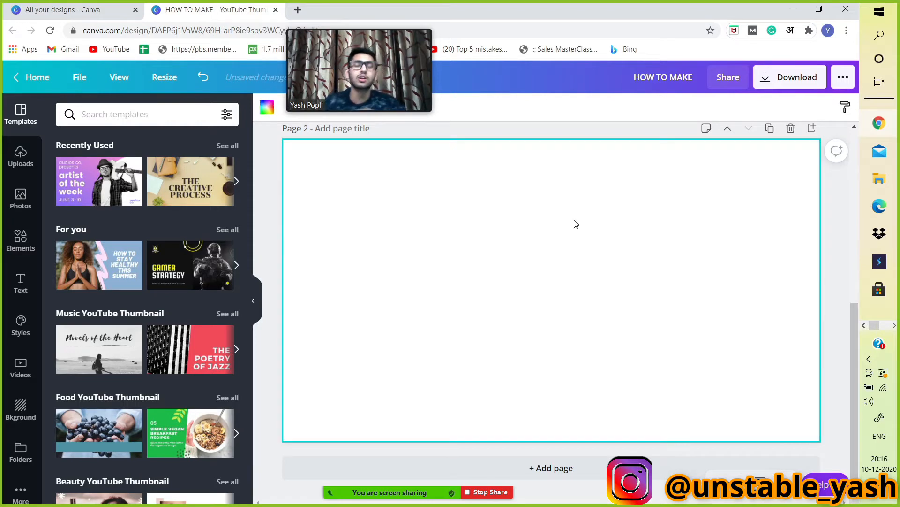
Start a new YouTube Thumbnail design from the home page's create-a-design search.
key("ctrl+Tab")
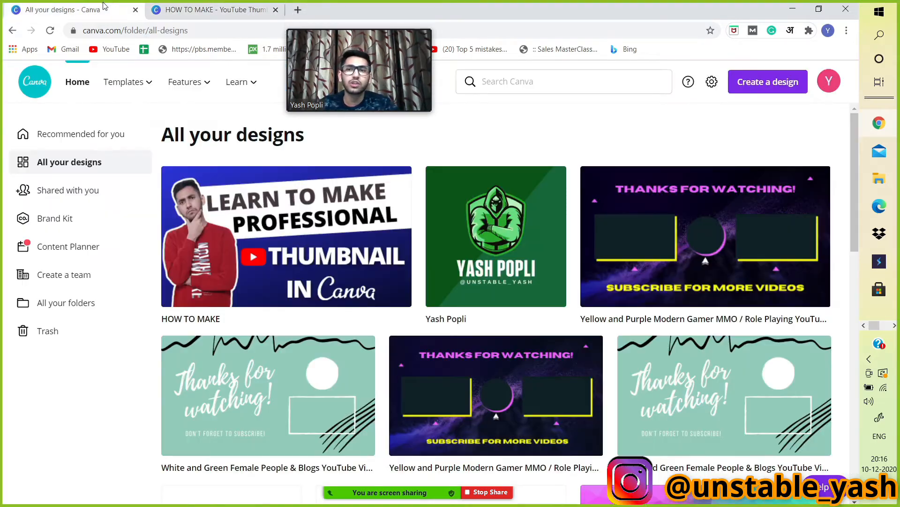
left_click(765, 82)
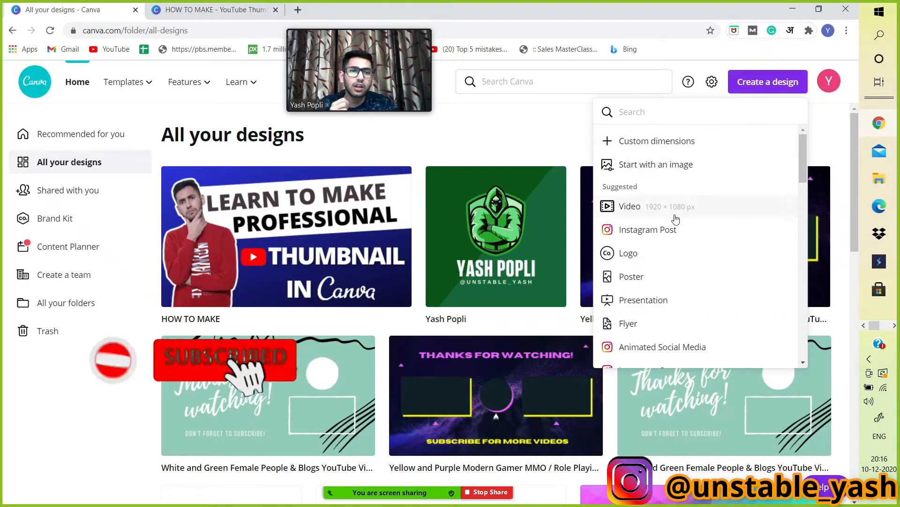
type("you")
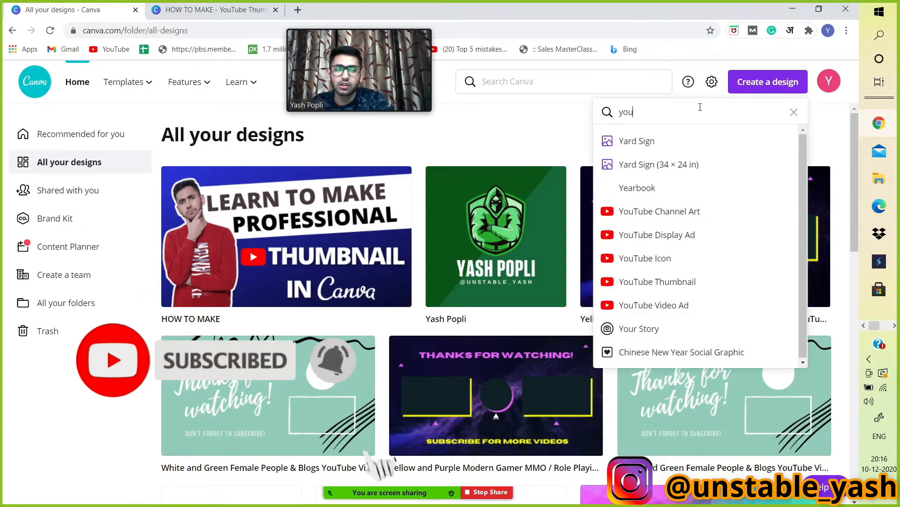
left_click(682, 210)
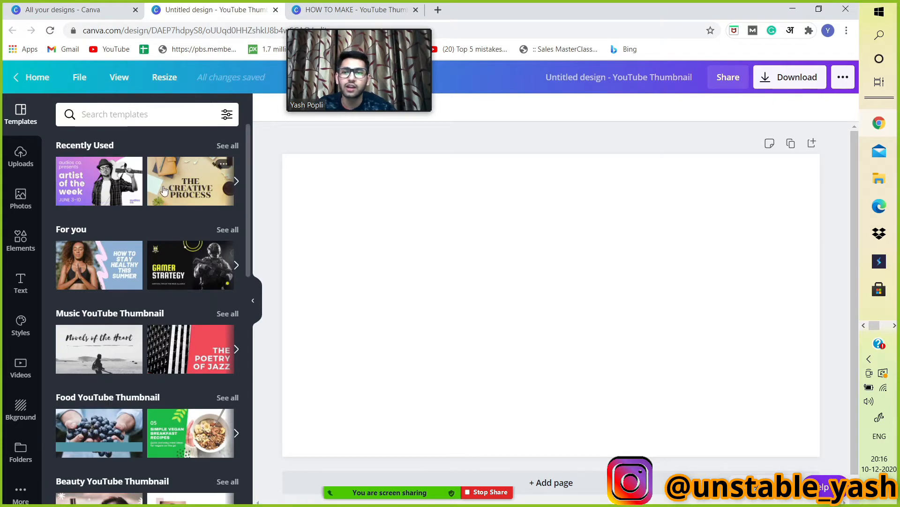
Browse the available background categories for the thumbnail.
scroll(163, 190, "down", 12)
scroll(161, 260, "up", 12)
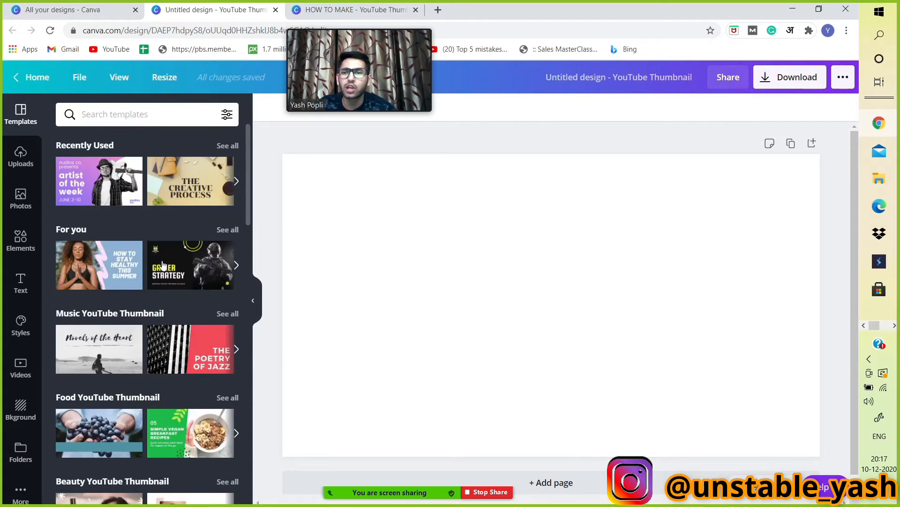
left_click(23, 422)
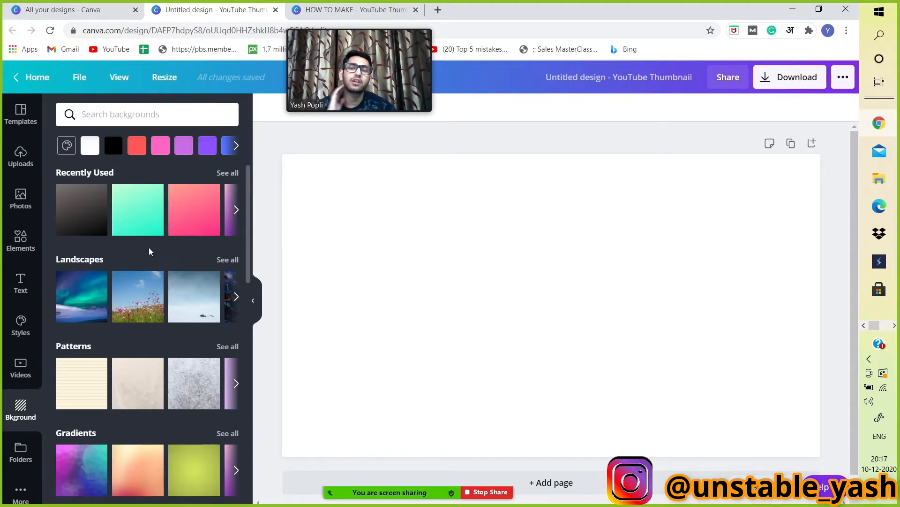
scroll(146, 246, "down", 7)
scroll(145, 245, "up", 7)
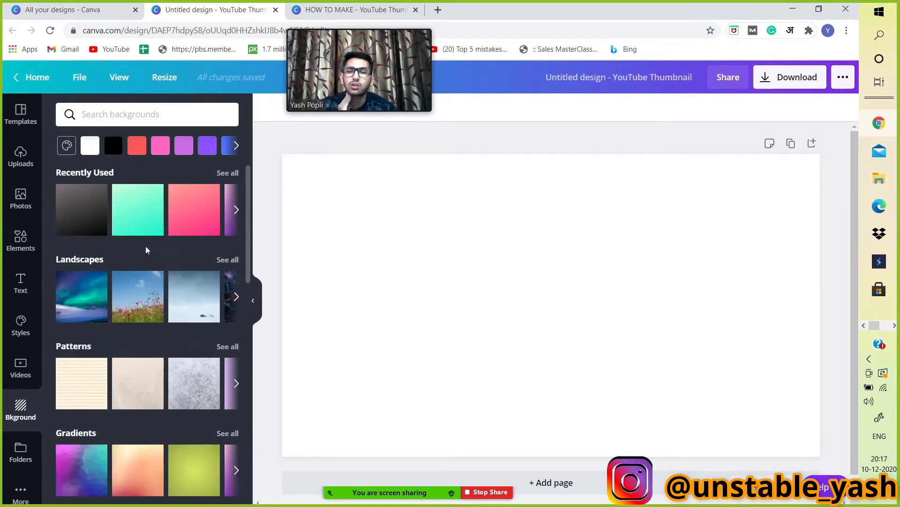
scroll(145, 246, "down", 3)
scroll(147, 247, "up", 3)
scroll(124, 212, "down", 3)
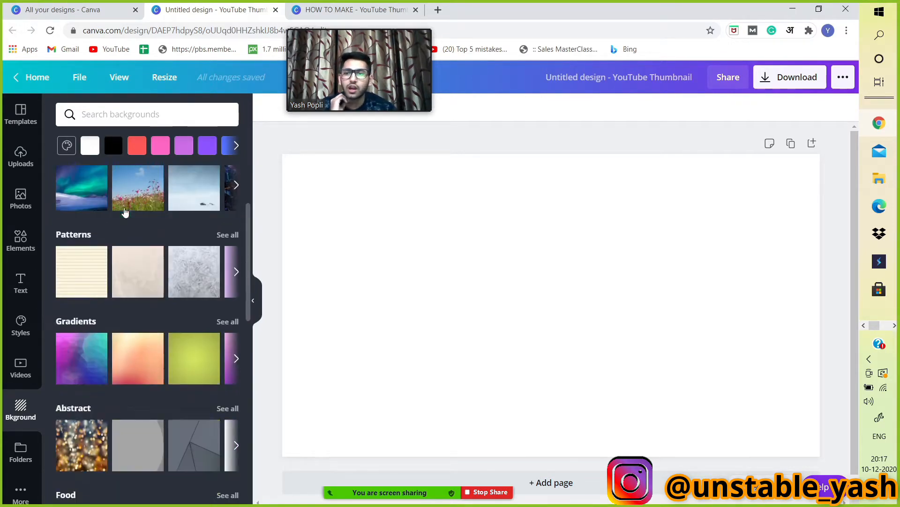
scroll(125, 212, "down", 4)
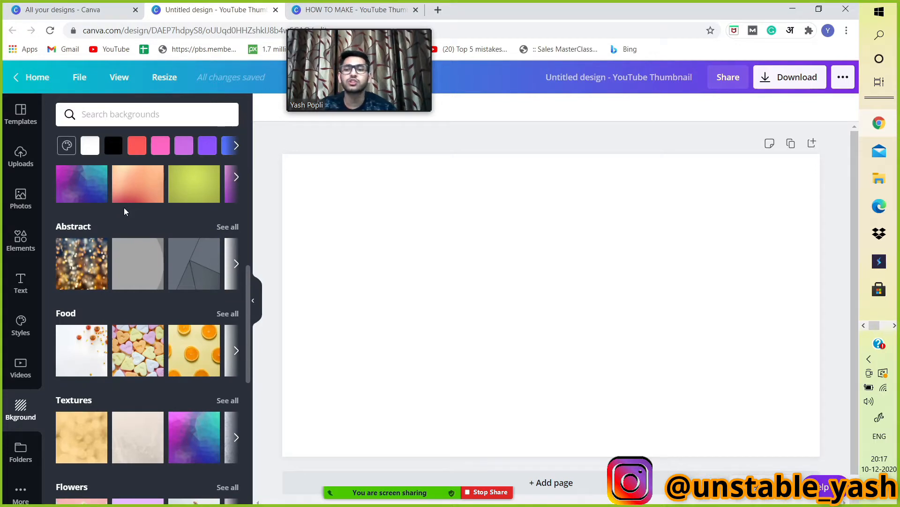
scroll(125, 212, "up", 7)
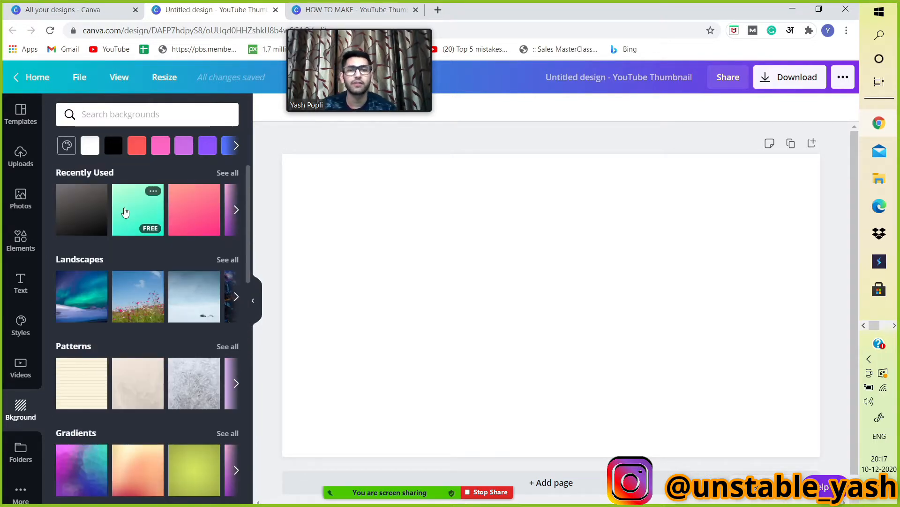
scroll(149, 257, "down", 2)
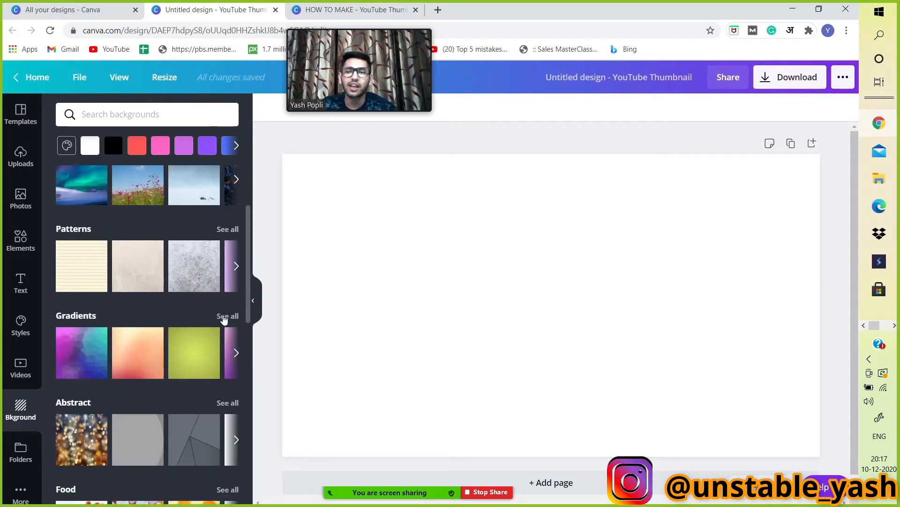
Apply the dark grey gradient from the Gradients collection as the background.
left_click(223, 317)
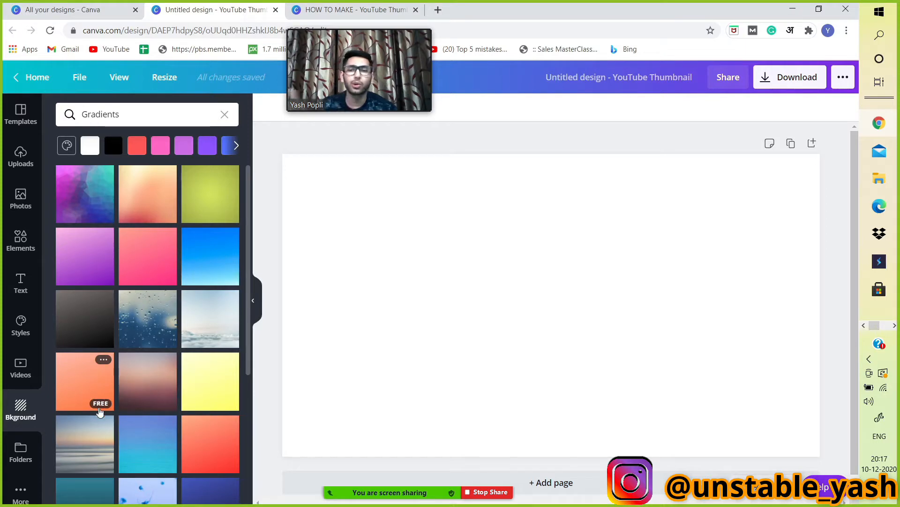
left_click(75, 323)
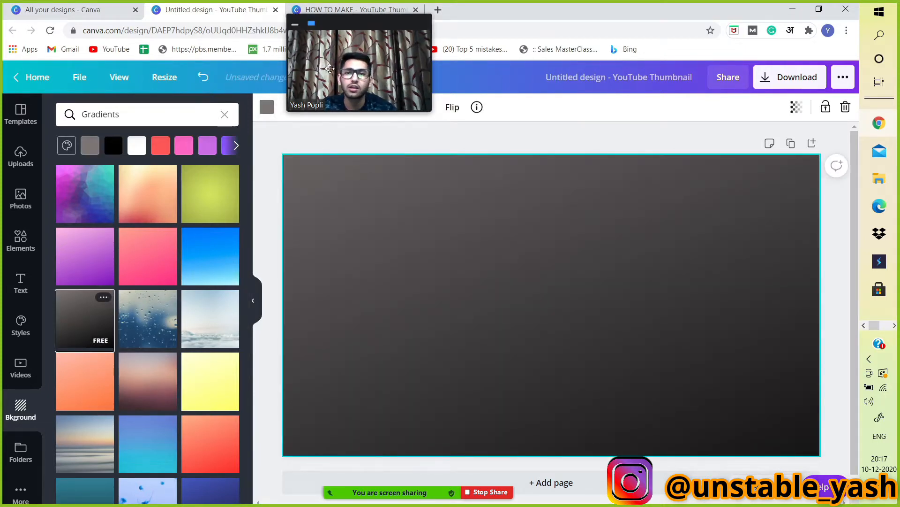
Recolour the gradient background to blue #1525FF with a new custom colour.
left_click_drag(330, 69, 644, 92)
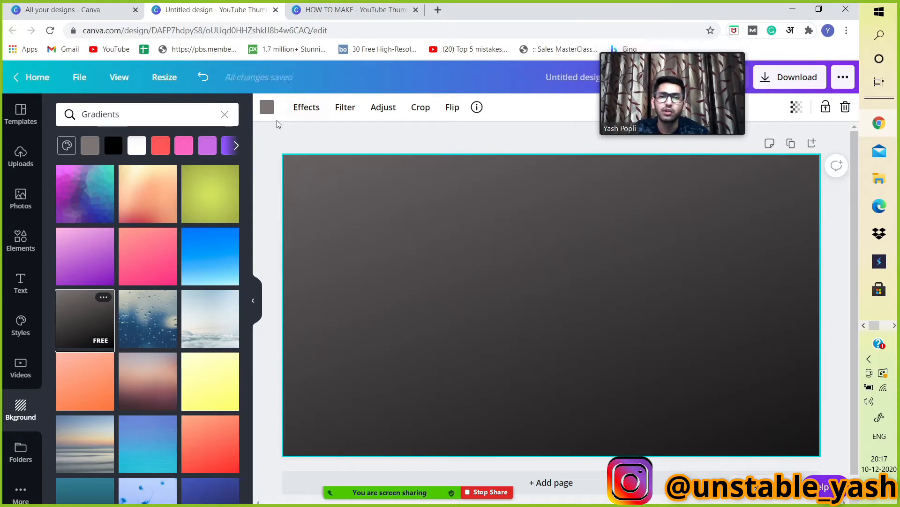
left_click(266, 107)
left_click(72, 169)
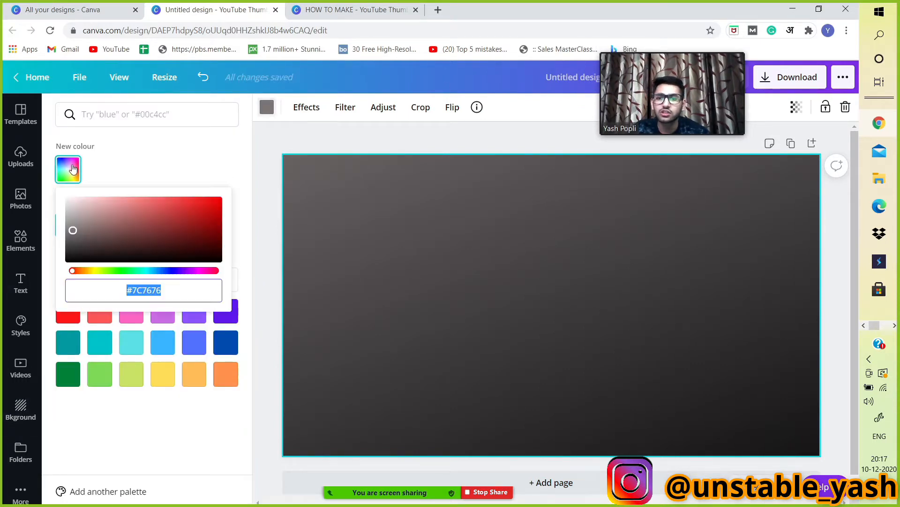
left_click_drag(75, 276, 163, 274)
left_click_drag(100, 237, 209, 179)
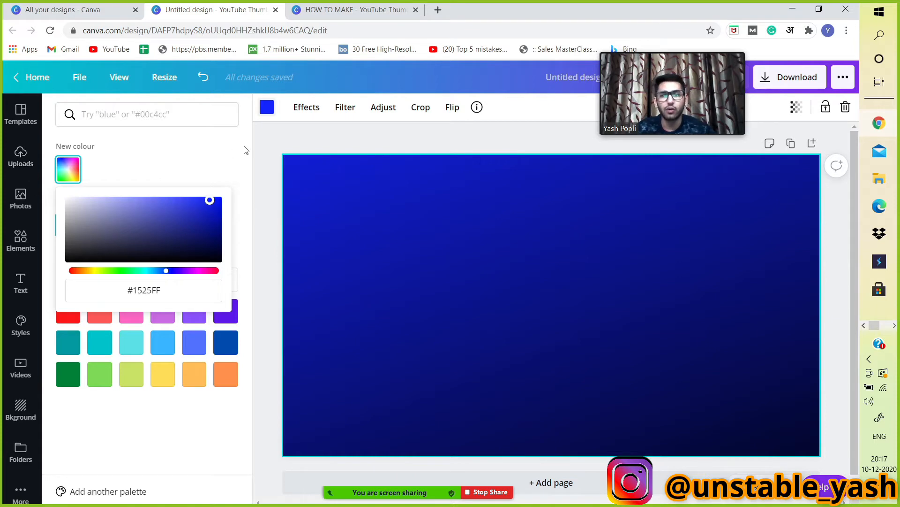
left_click(269, 147)
Upload the cut-out red-sweater portrait photo from the Downloads folder on the device.
left_click(9, 162)
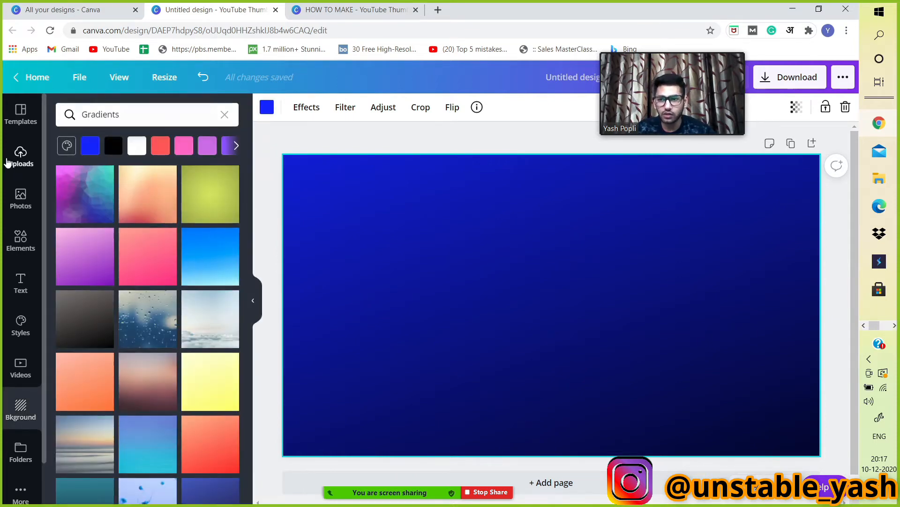
left_click(103, 142)
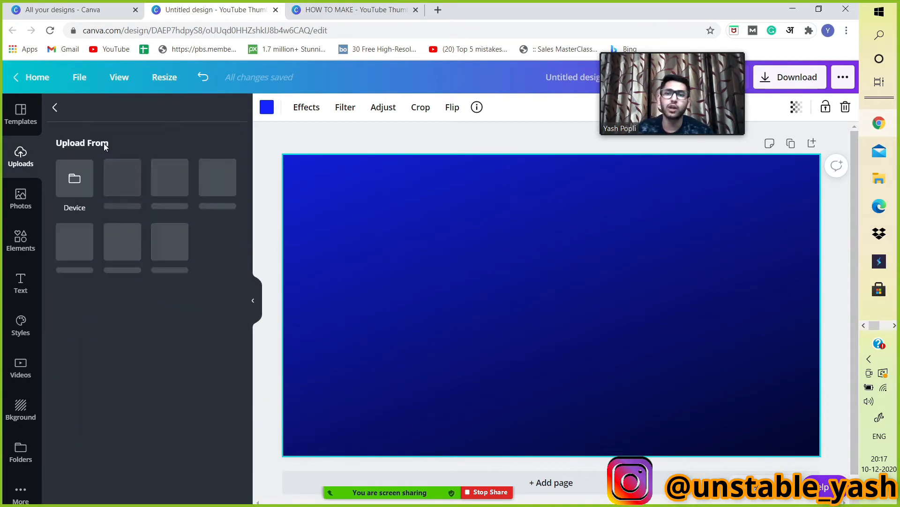
left_click(54, 109)
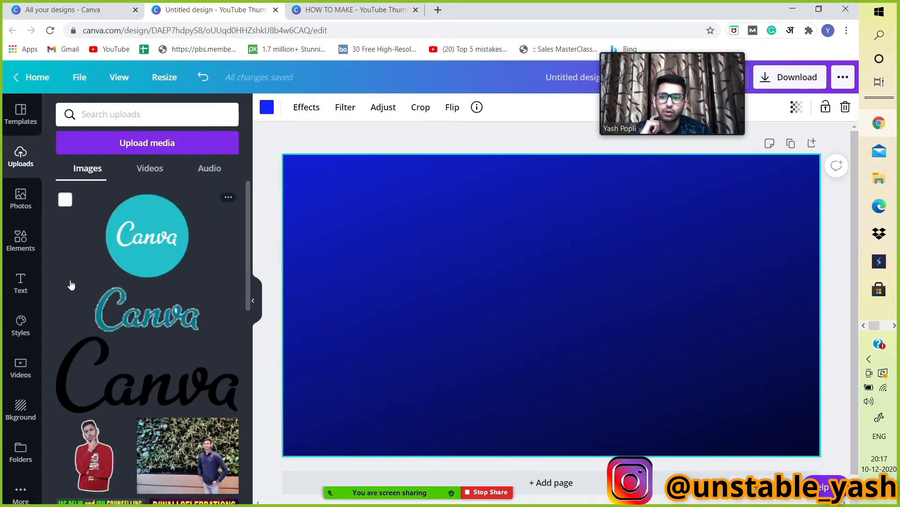
scroll(71, 286, "down", 3)
scroll(70, 286, "up", 3)
left_click(116, 143)
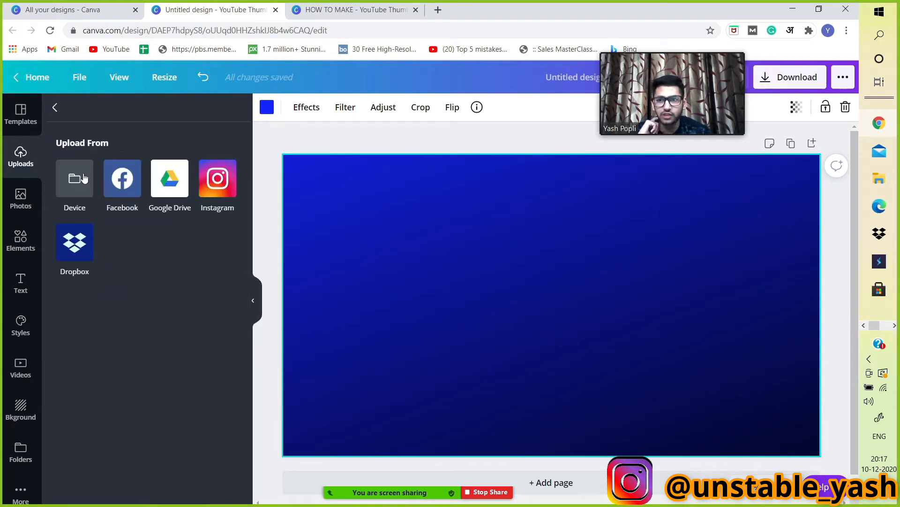
left_click(83, 177)
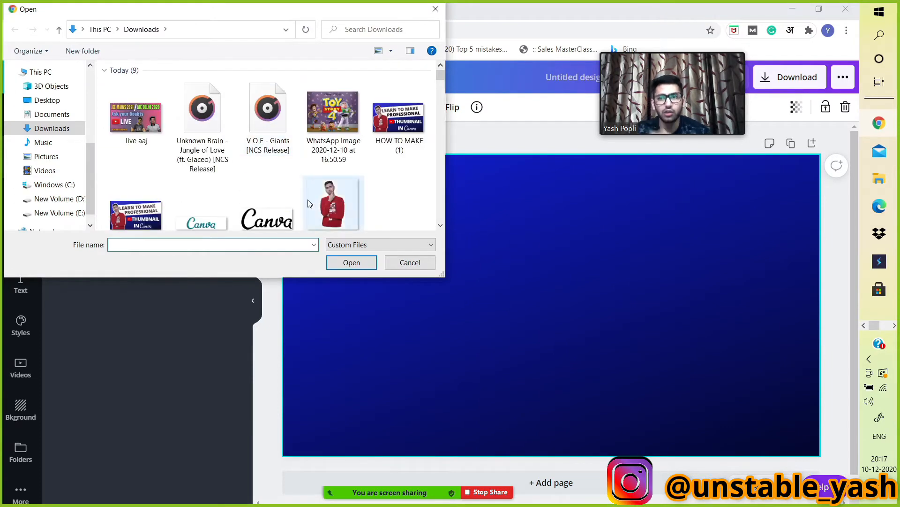
left_click(331, 220)
left_click(338, 260)
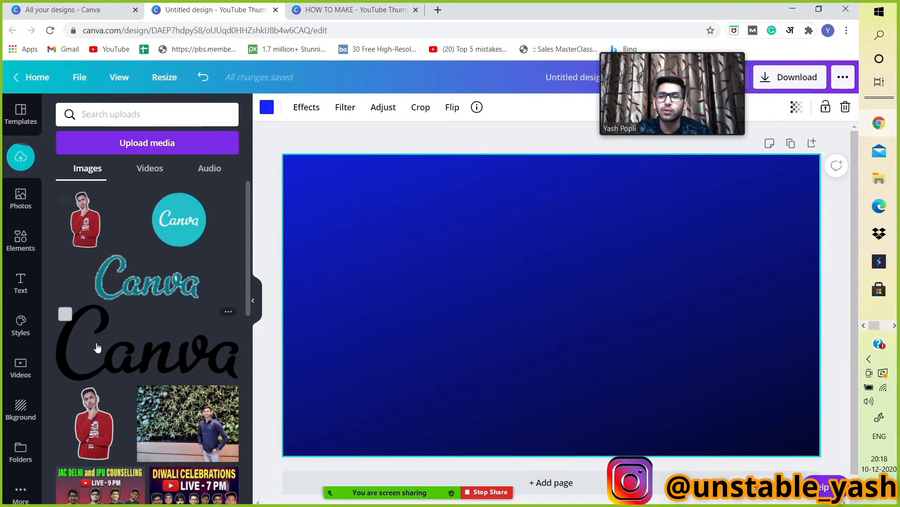
Add the uploaded portrait to the canvas, enlarge it and place it on the left side.
left_click(85, 211)
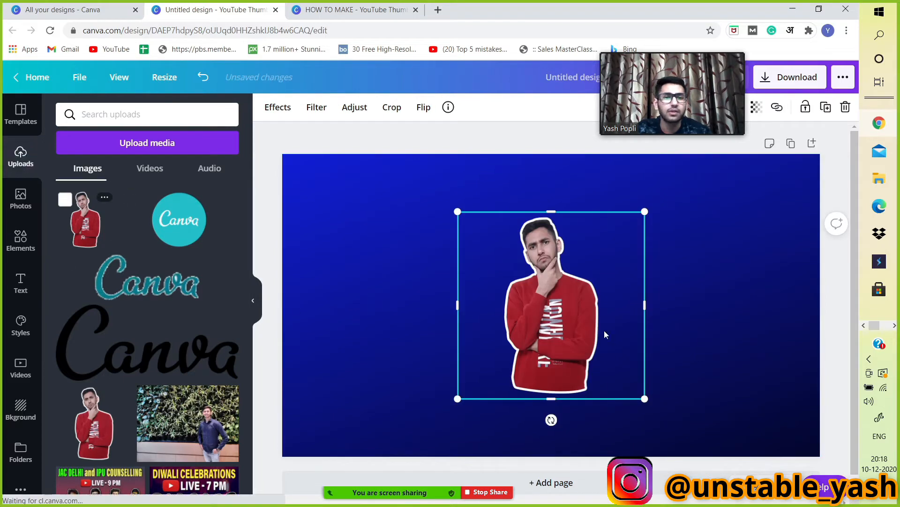
left_click_drag(604, 330, 406, 407)
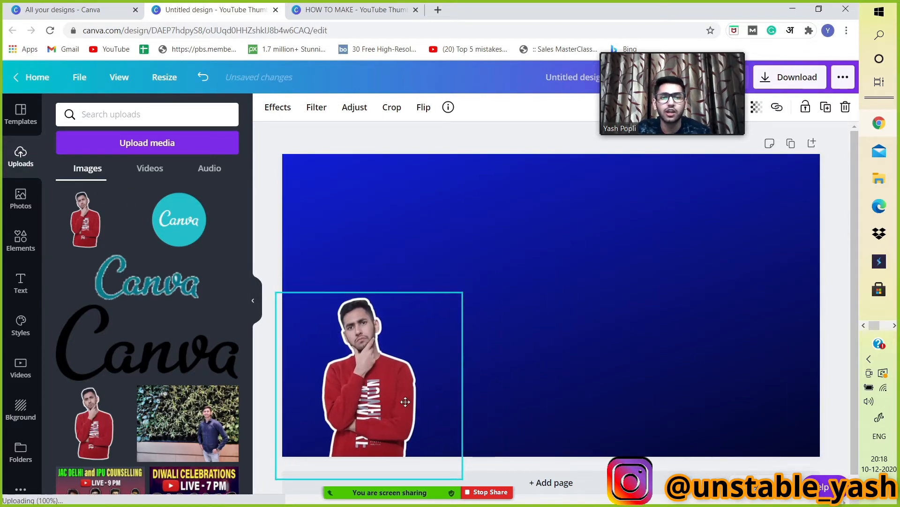
left_click_drag(464, 293, 549, 151)
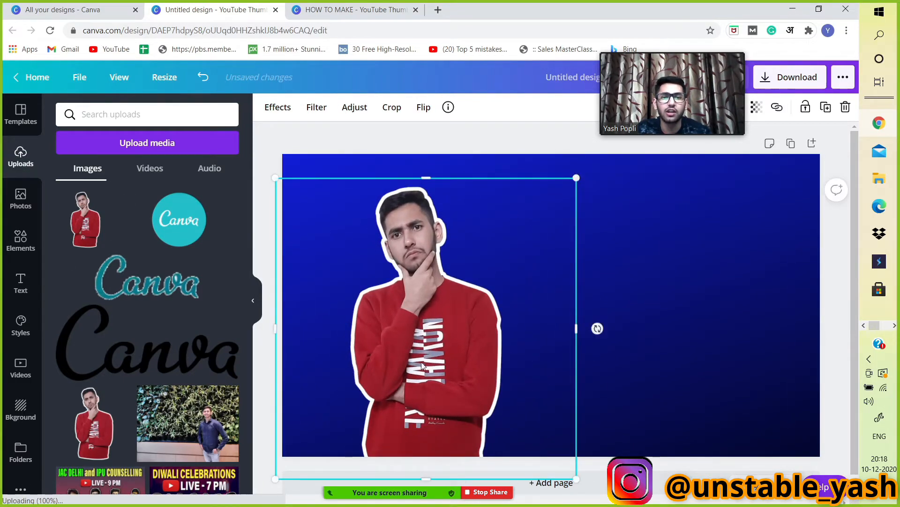
left_click_drag(424, 356, 398, 364)
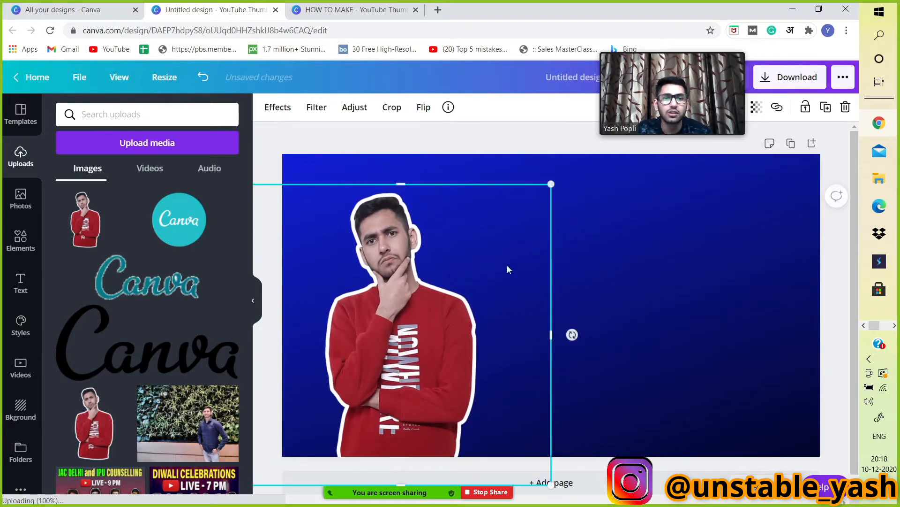
mouse_move(551, 178)
left_mouse_down()
mouse_move(574, 161)
mouse_move(554, 175)
left_mouse_up()
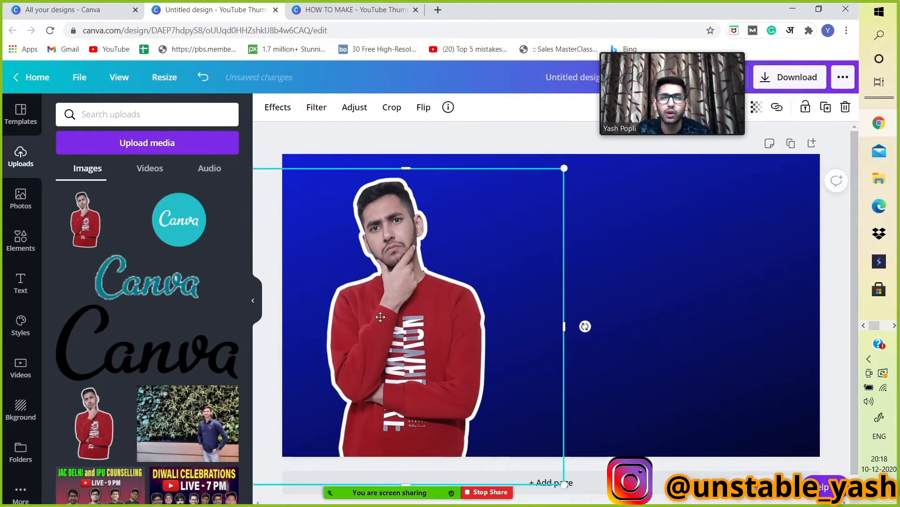
Add a heading text box and enter the title "Learn TO MAKE".
left_click(32, 289)
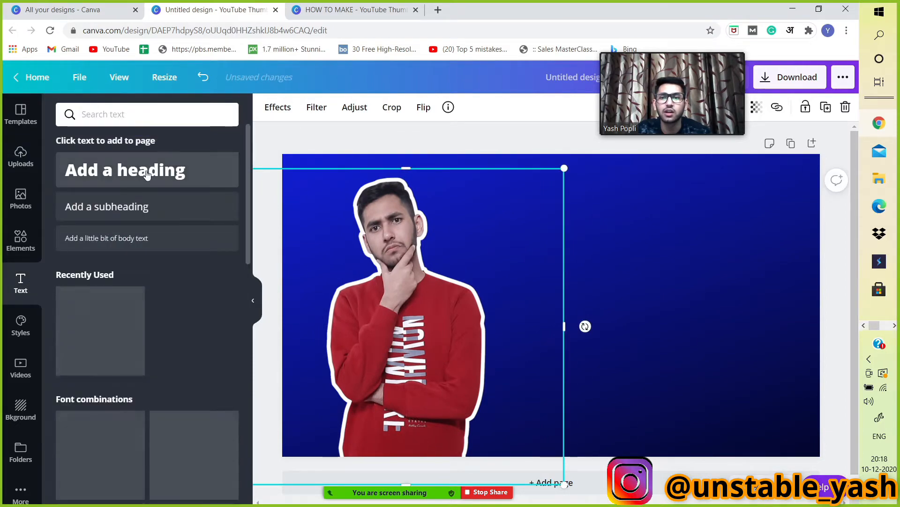
left_click(125, 170)
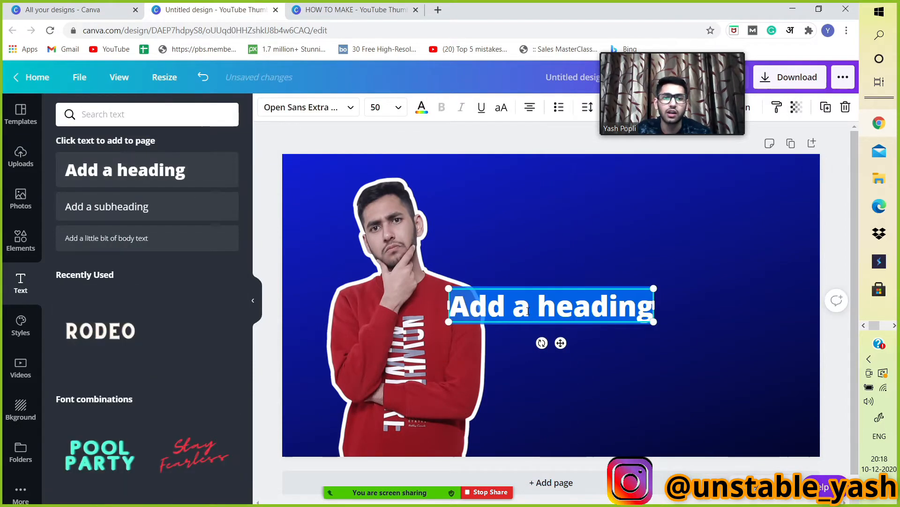
type("Le")
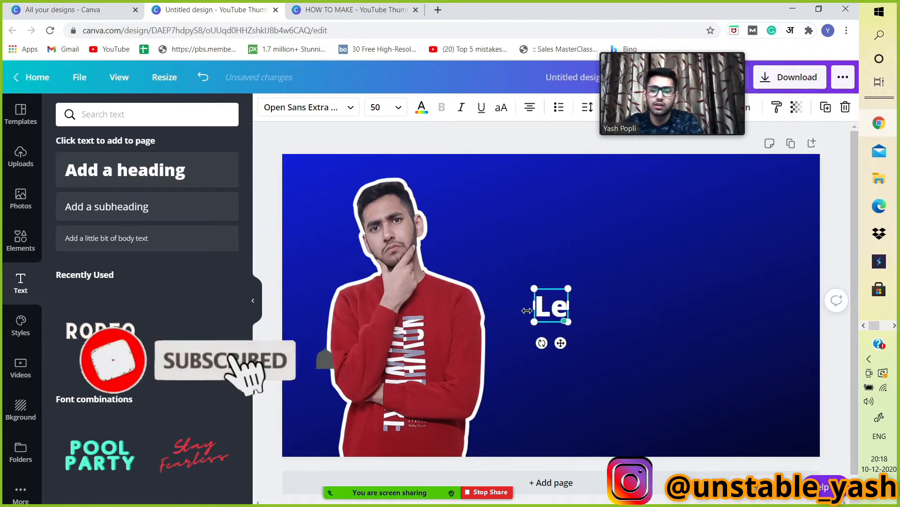
type("arn")
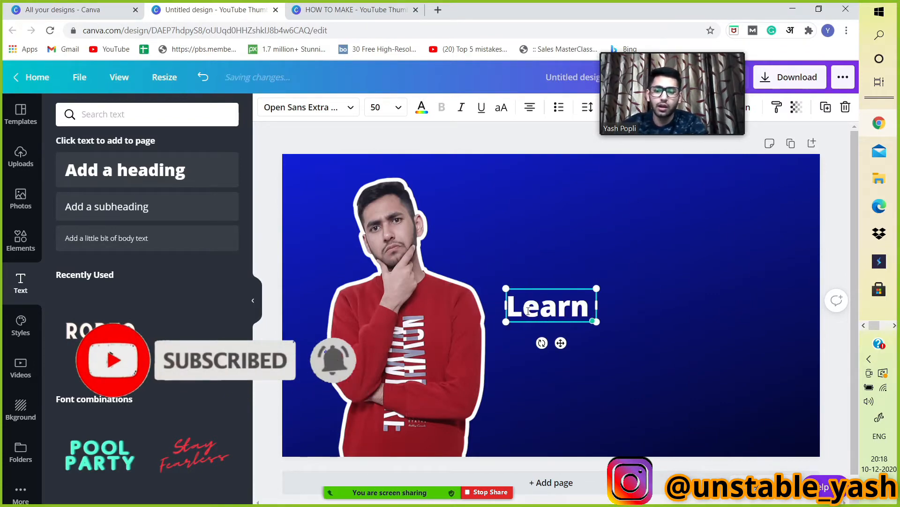
type(" TO")
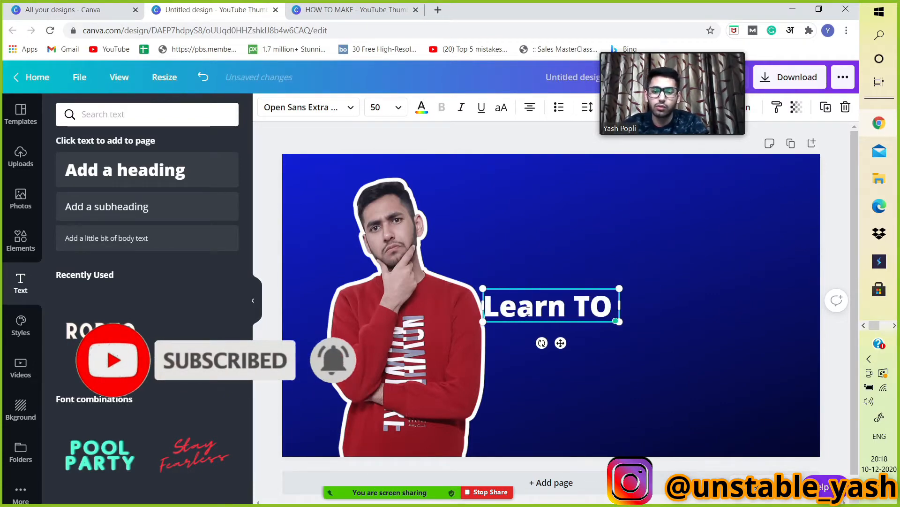
type(" MAKLE")
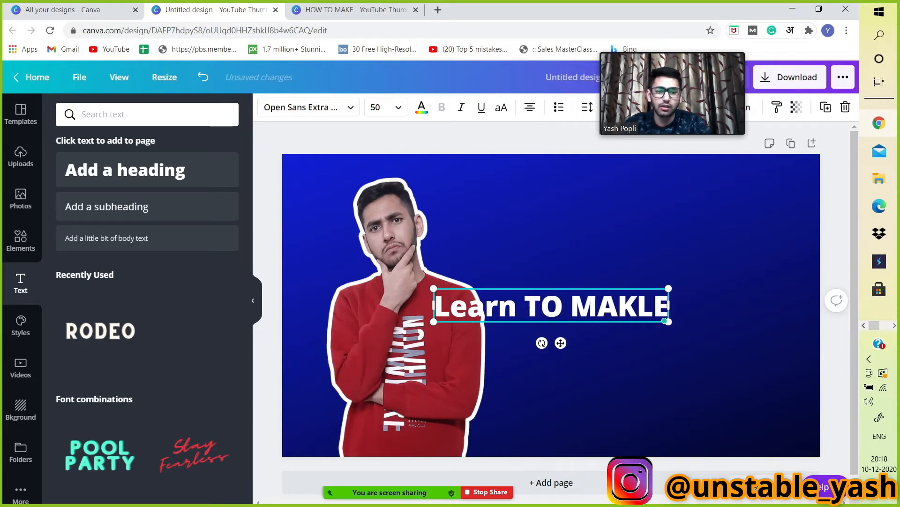
key("BackSpace")
key("BackSpace")
type("E")
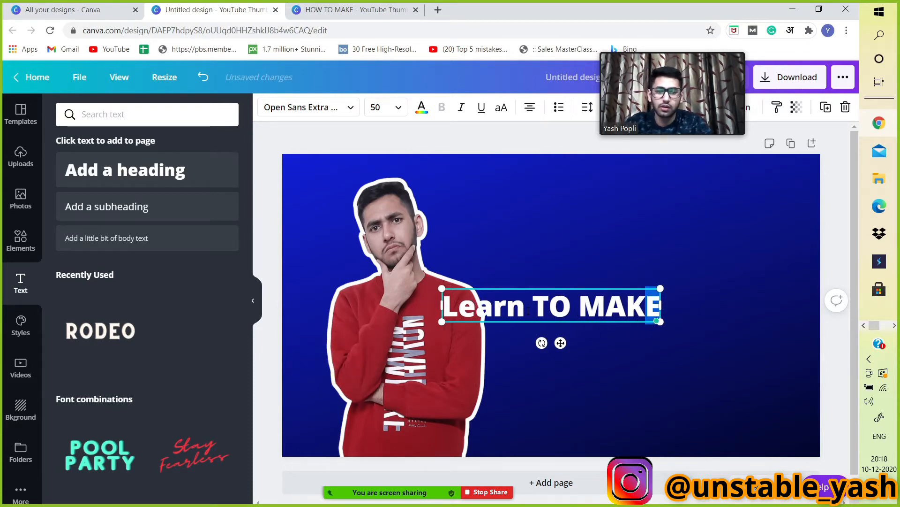
Select the whole heading text and convert it to uppercase.
key("shift+Left")
key("shift+Left")
key("shift+Left")
key("shift+Left")
key("shift+Left")
key("shift+Left")
key("shift+Left")
key("shift+Left")
key("shift+Left")
key("shift+Left")
key("shift+Left")
key("shift+Left")
key("shift+Left")
key("shift+Left")
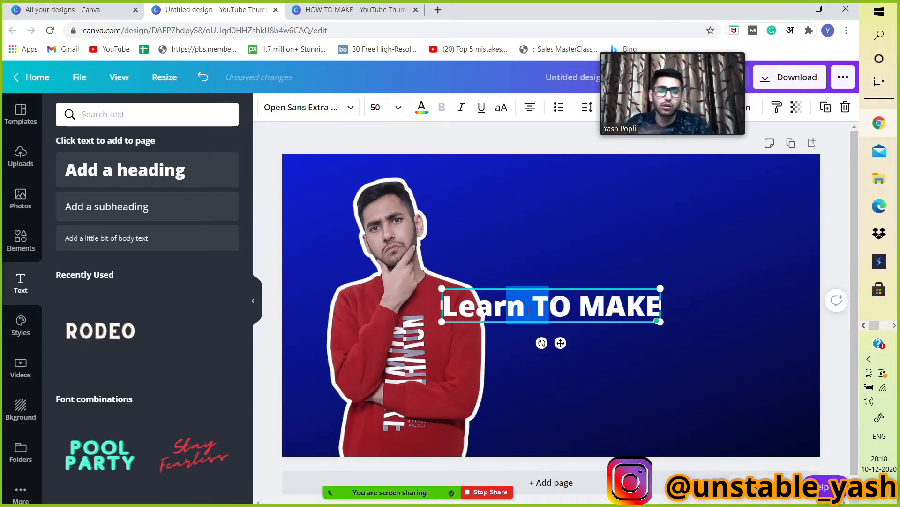
left_click_drag(447, 312, 660, 311)
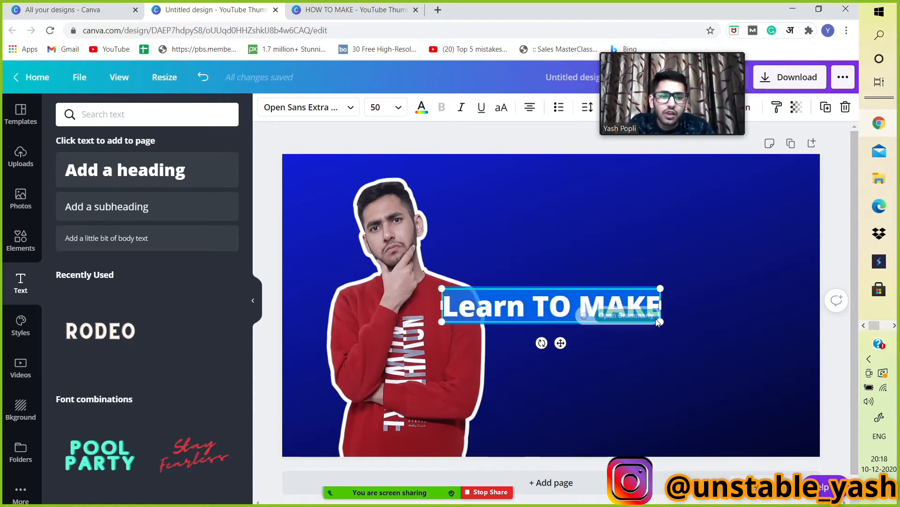
left_click(503, 109)
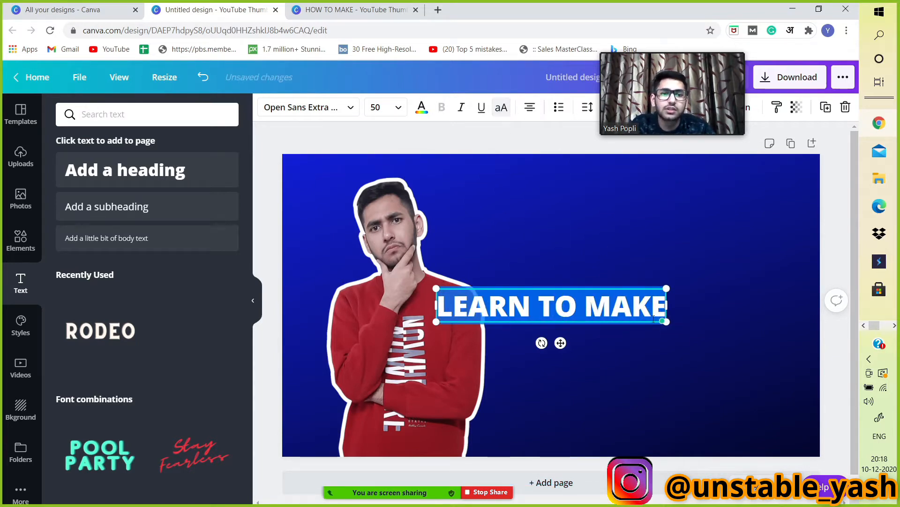
Enlarge the heading to font size 81 and move it to the upper right of the canvas.
left_click_drag(667, 322, 808, 345)
left_click(677, 316)
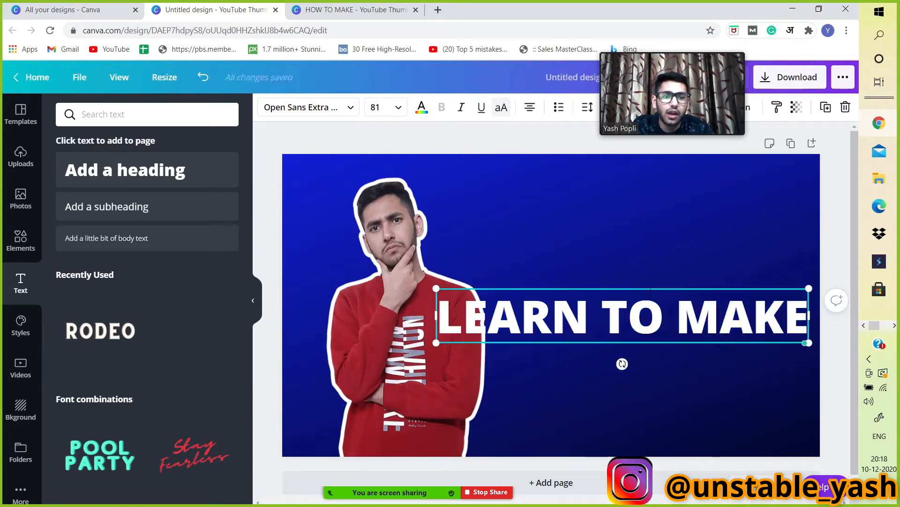
left_click_drag(648, 286, 650, 195)
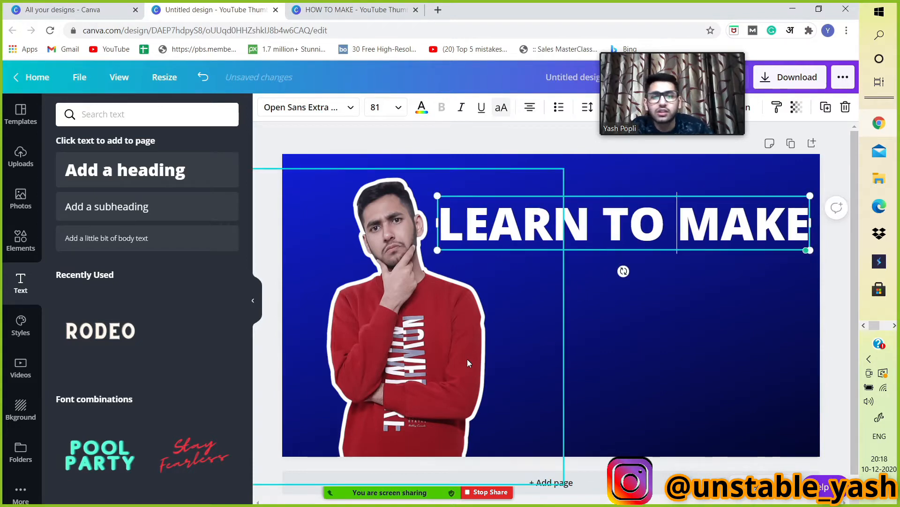
Nudge the portrait slightly left and shift the heading to sit beside it.
left_click_drag(467, 358, 446, 360)
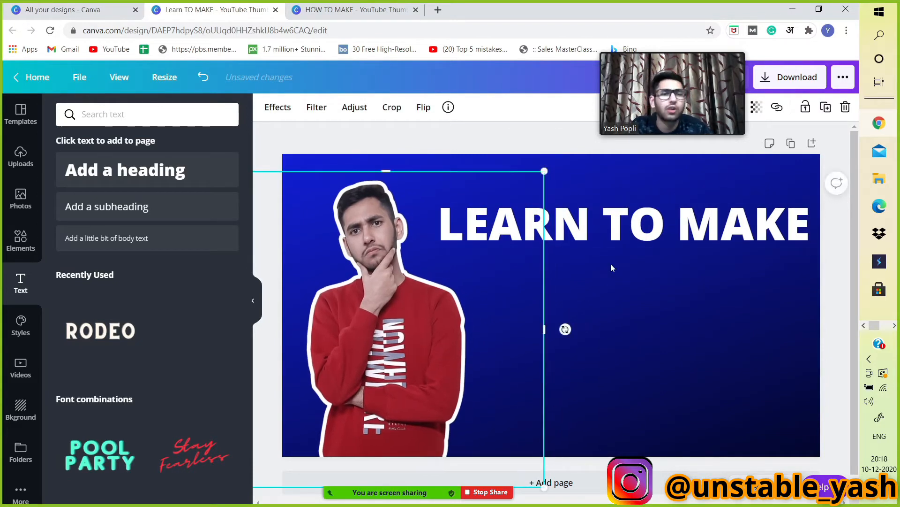
left_click_drag(593, 222, 585, 224)
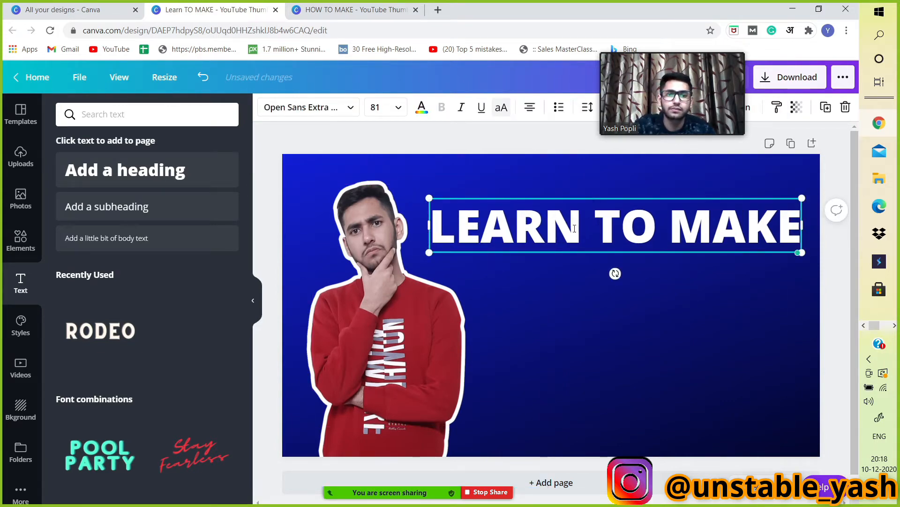
left_click(571, 326)
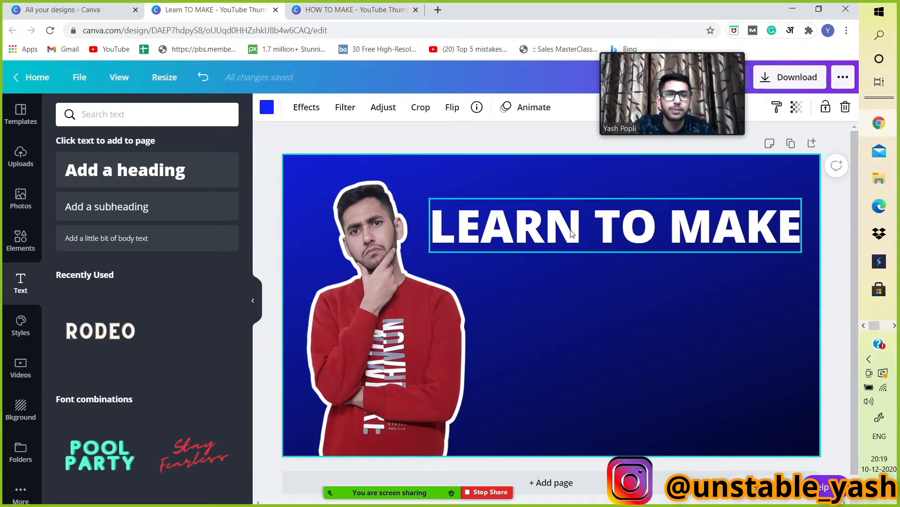
Duplicate the heading and change the copy's text to "PROFESSIONAL".
left_click(575, 244)
key("ctrl+d")
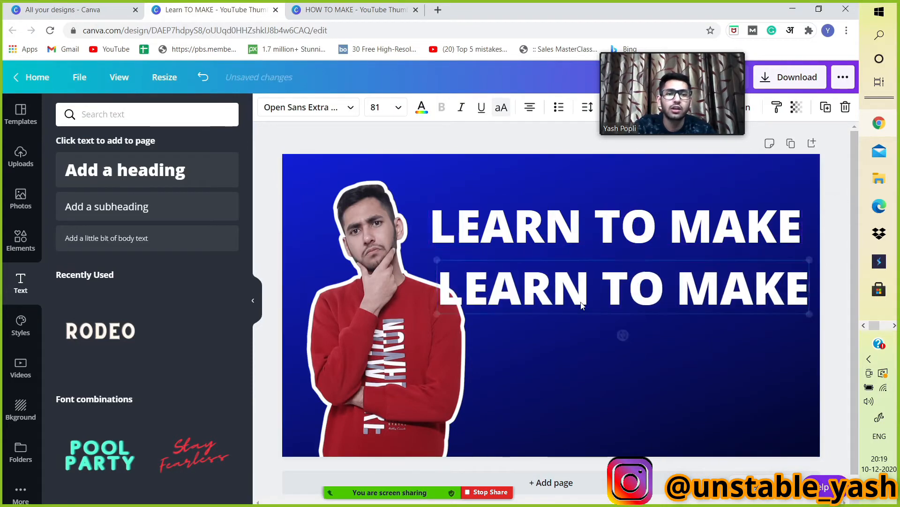
left_click(582, 285)
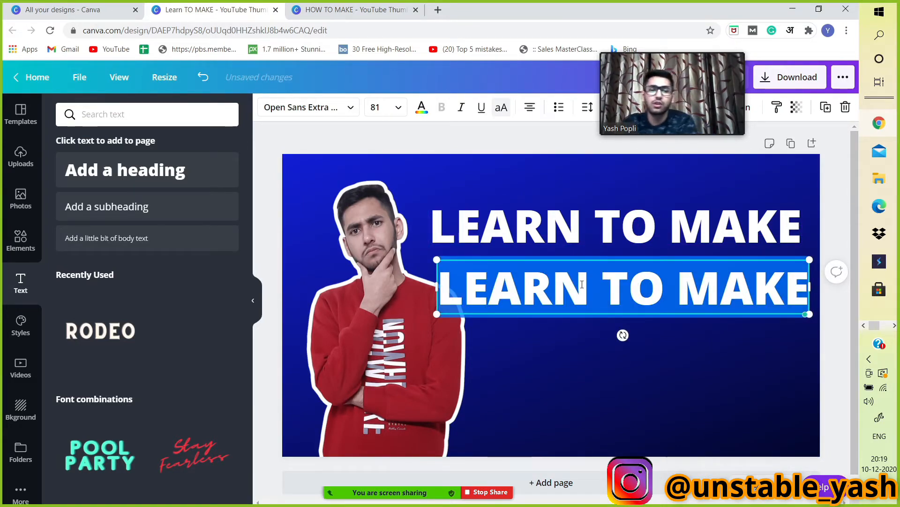
type("PROFES")
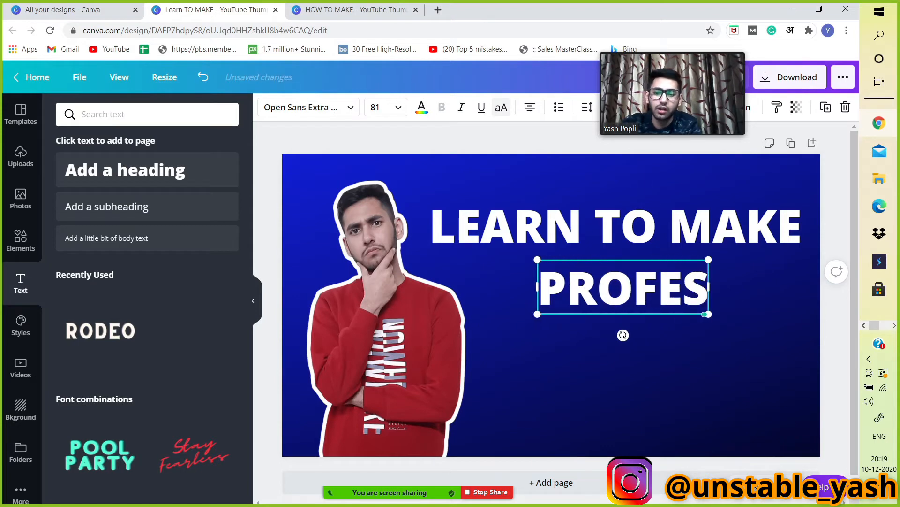
type("SIONAL")
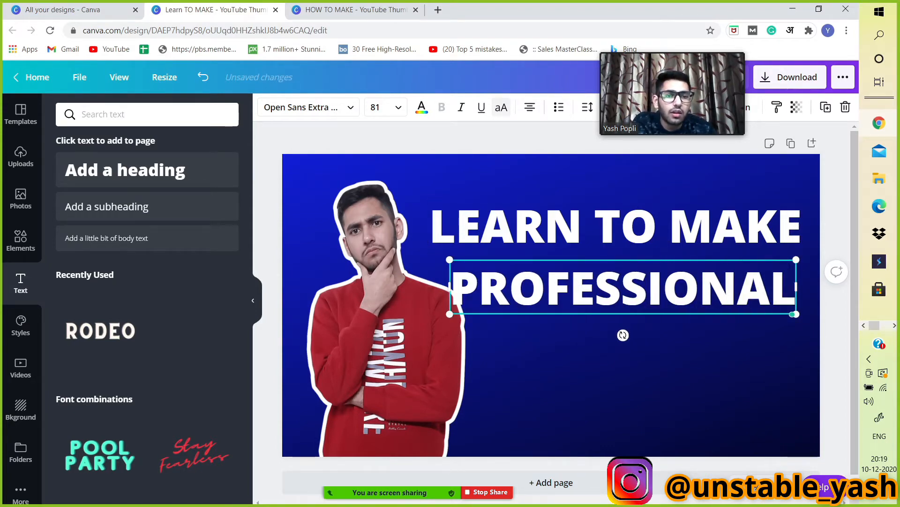
Move the PROFESSIONAL line up closer beneath the first title line.
left_click(584, 359)
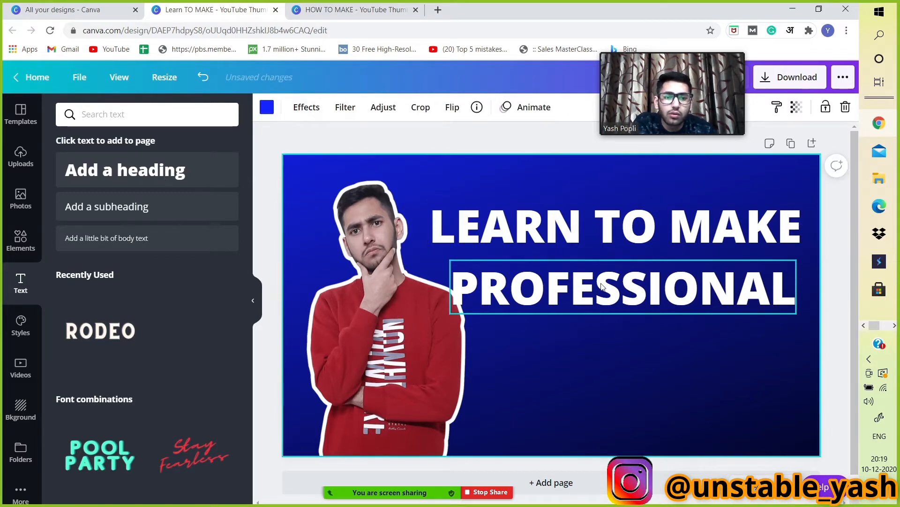
left_click(585, 276)
left_click_drag(584, 277, 584, 271)
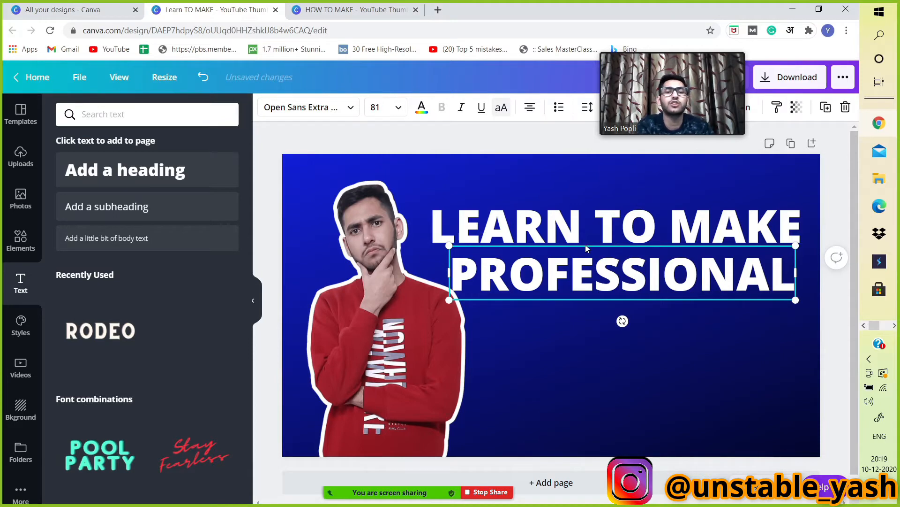
Select both title lines together, rotate them slightly anticlockwise and position them in the upper right.
left_click(538, 226)
left_click(535, 252, "shift")
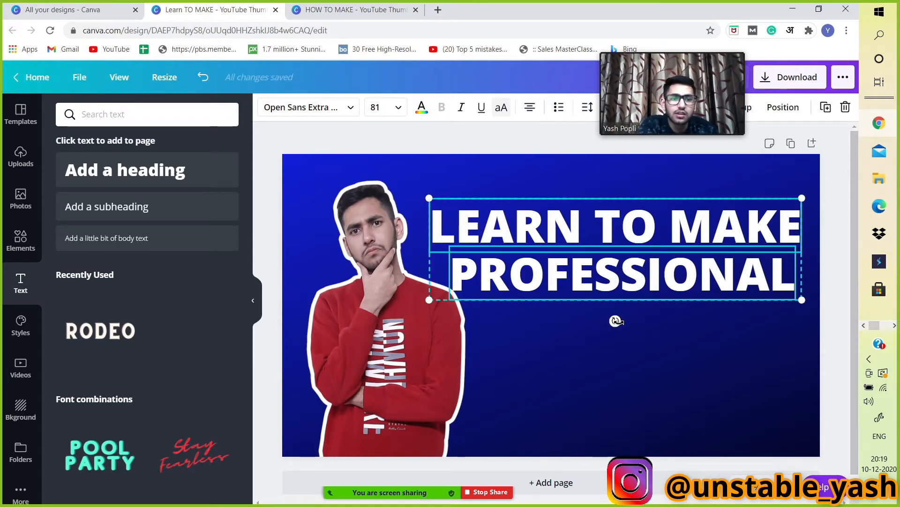
left_click_drag(616, 322, 623, 322)
left_click_drag(622, 323, 621, 319)
key("Escape")
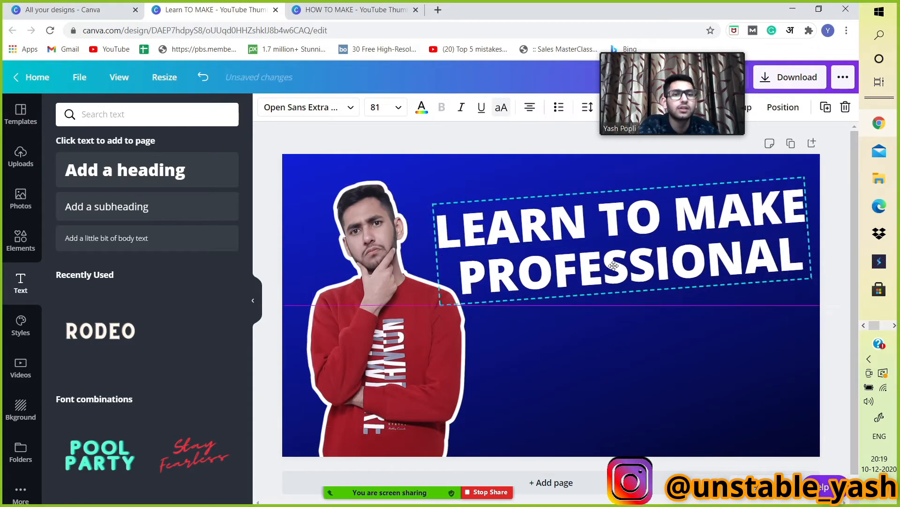
left_click_drag(615, 266, 616, 261)
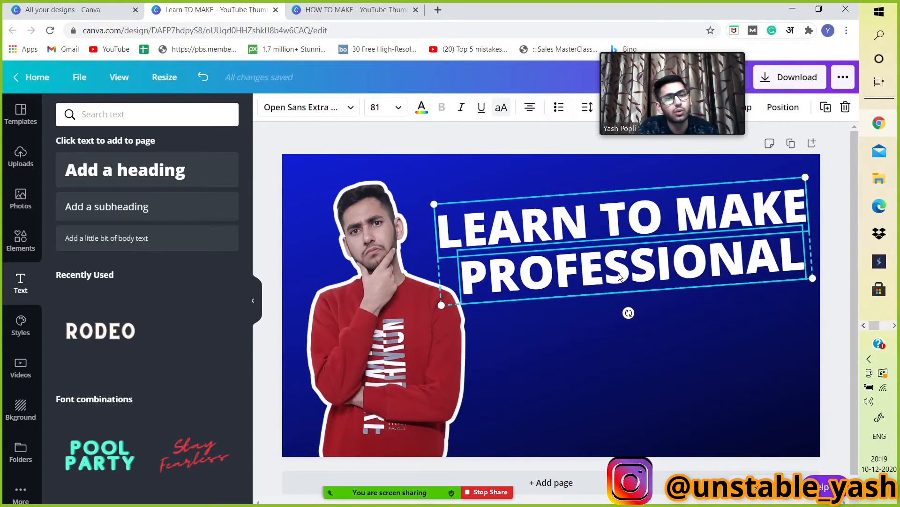
mouse_move(620, 278)
left_mouse_down()
mouse_move(613, 248)
mouse_move(609, 276)
left_mouse_up()
mouse_move(619, 313)
left_mouse_down()
mouse_move(615, 325)
mouse_move(630, 322)
left_mouse_up()
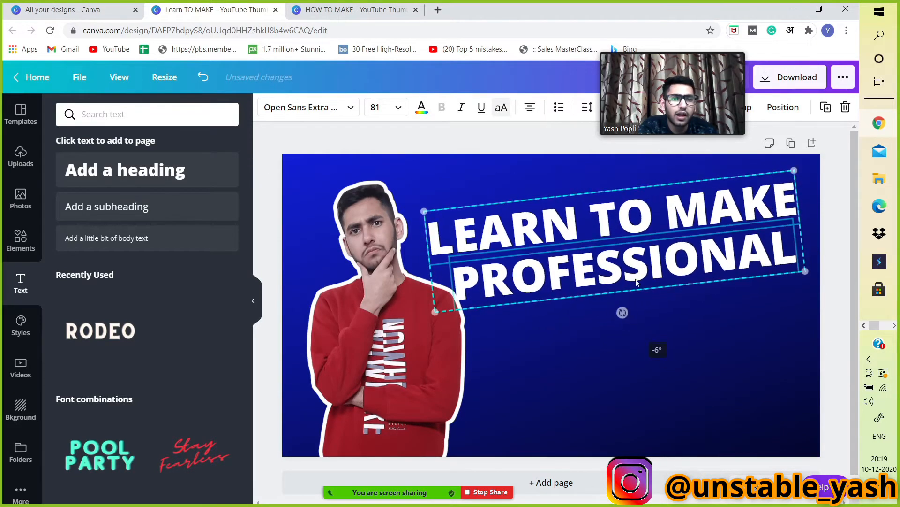
mouse_move(633, 273)
left_mouse_down()
mouse_move(645, 274)
mouse_move(636, 269)
left_mouse_up()
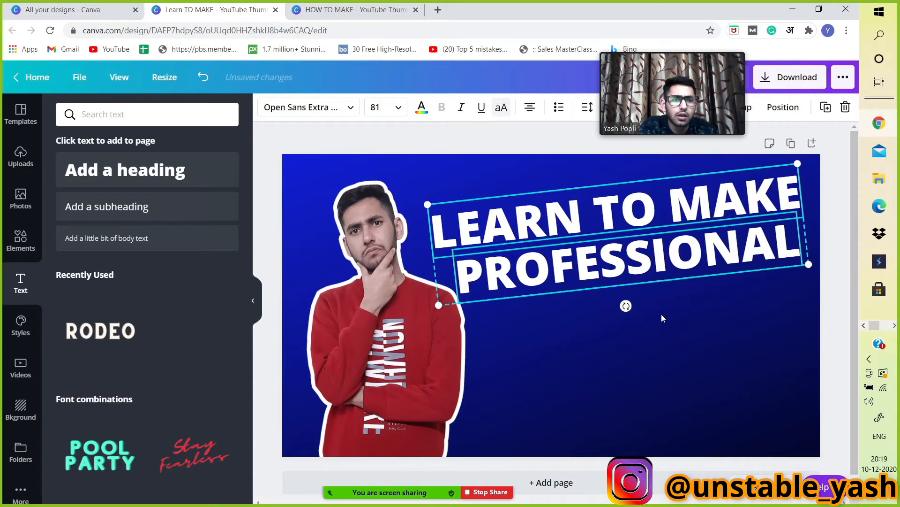
left_click_drag(626, 307, 621, 305)
left_click_drag(644, 254, 636, 254)
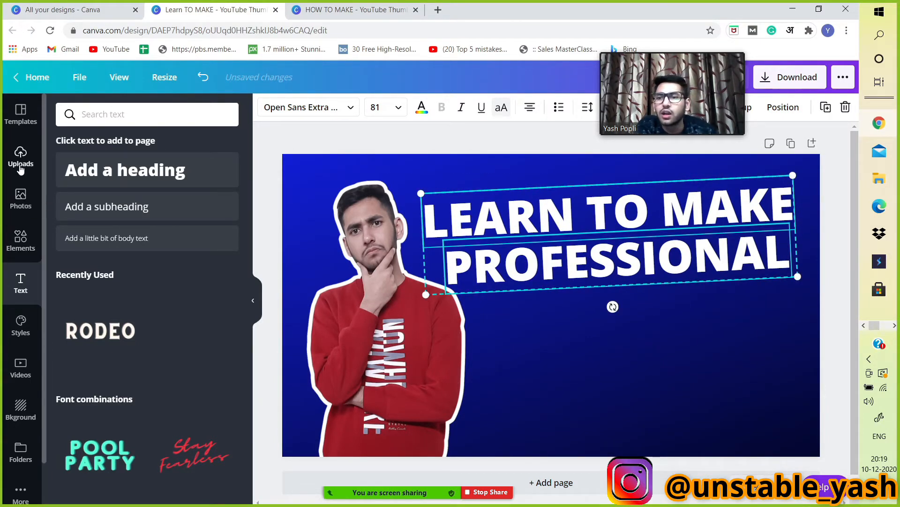
Add a dark red square shape over the left part of the title and tilt it to match the text.
left_click(20, 238)
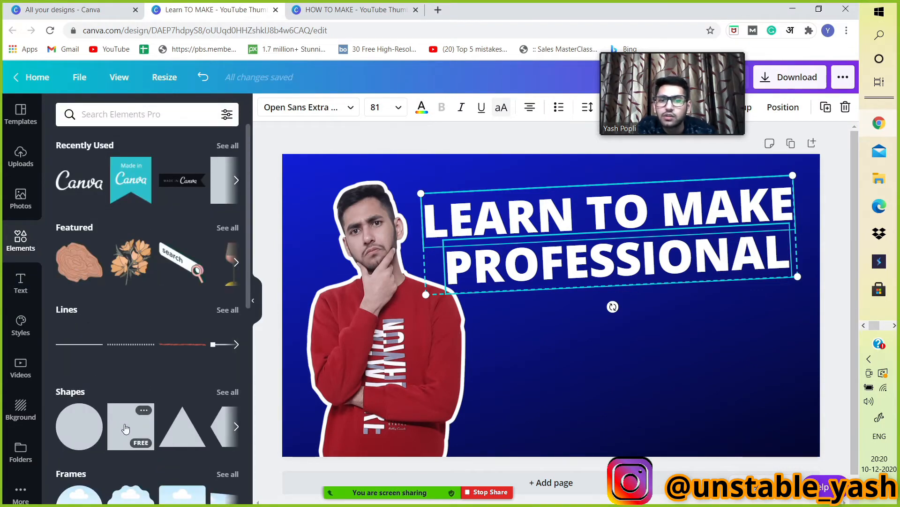
left_click(125, 430)
left_click_drag(553, 389, 522, 276)
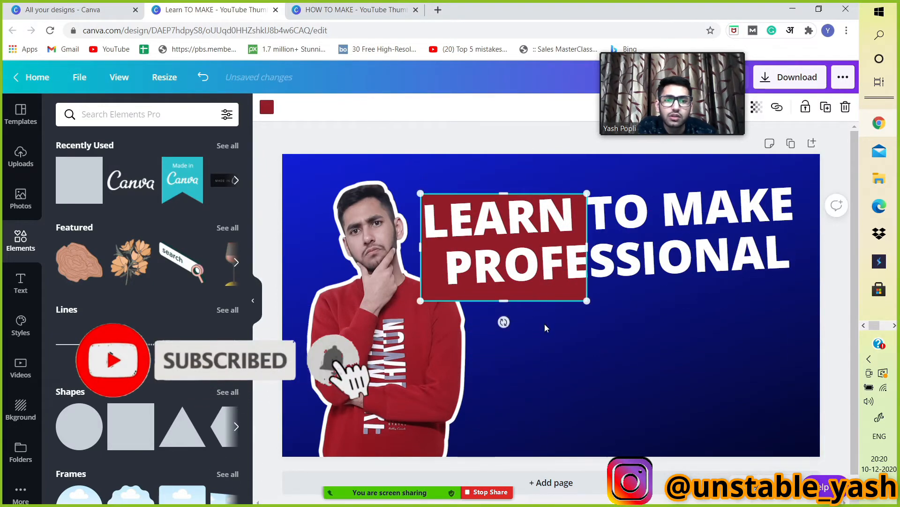
left_click_drag(506, 322, 512, 322)
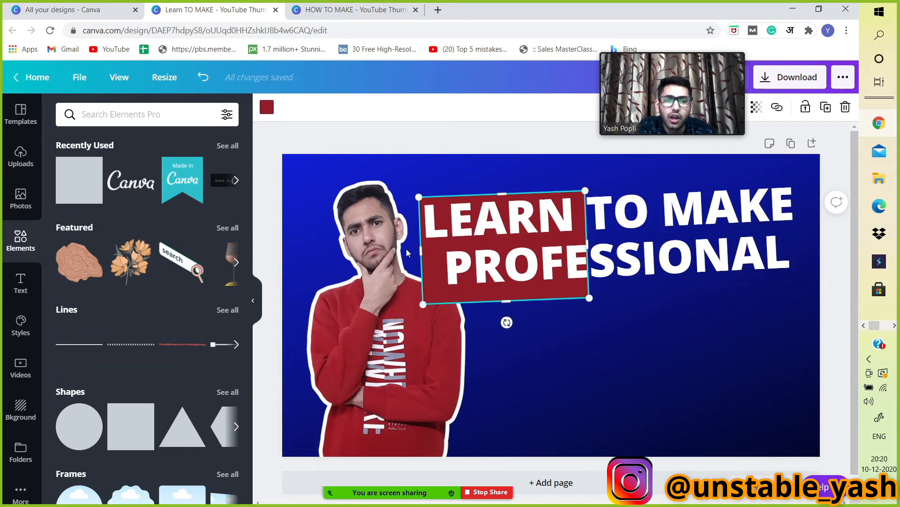
Send the red square to the back behind the title text.
right_click(432, 286)
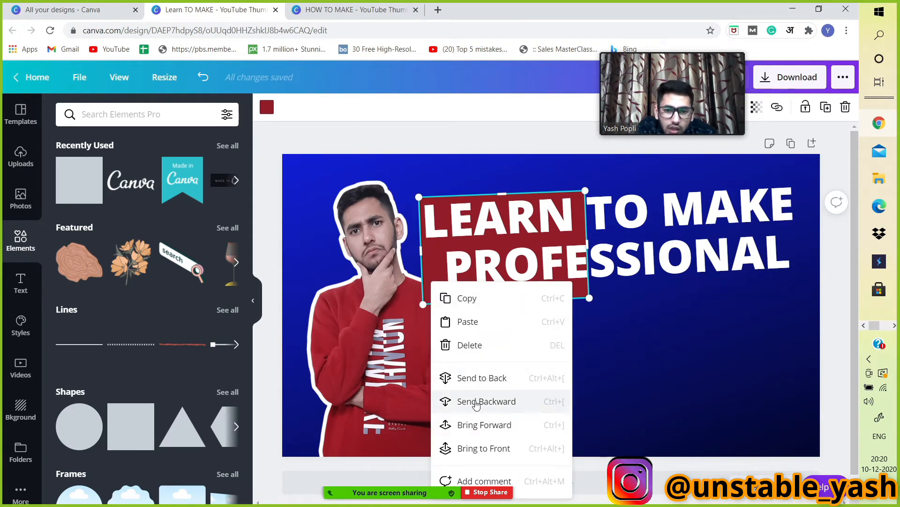
left_click(464, 377)
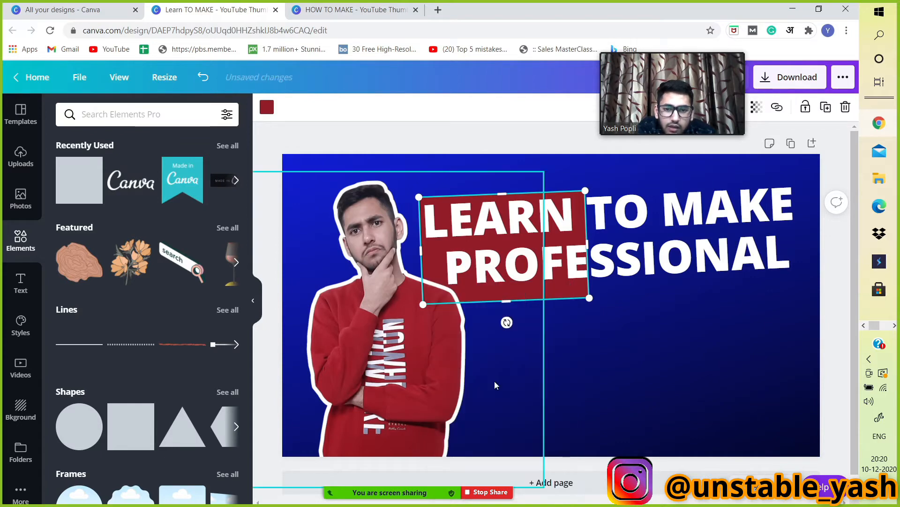
left_click(569, 393)
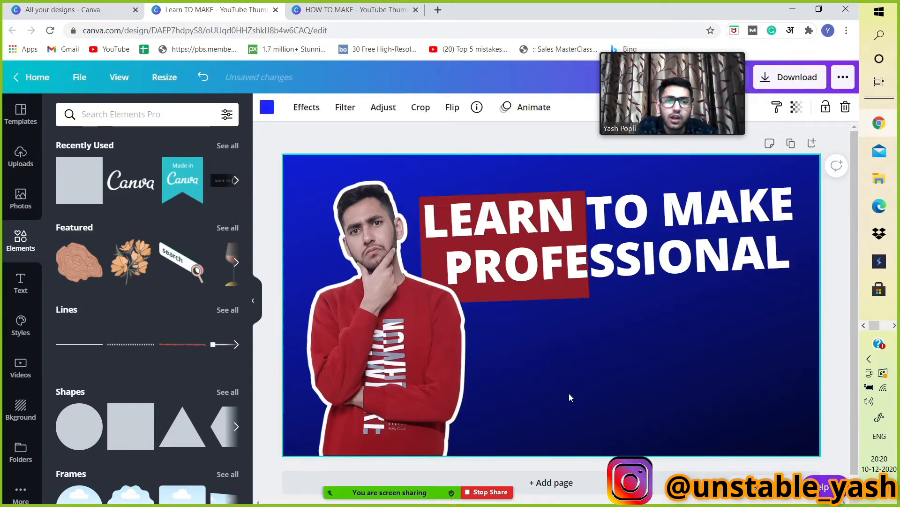
Adjust the red square's lower edge slightly to fit the title.
left_click(555, 295)
left_click(558, 299)
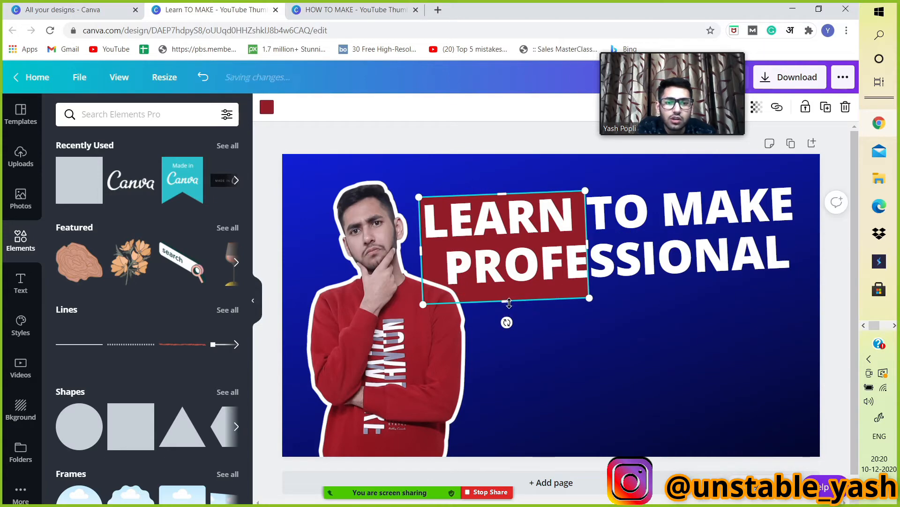
left_click_drag(509, 303, 509, 298)
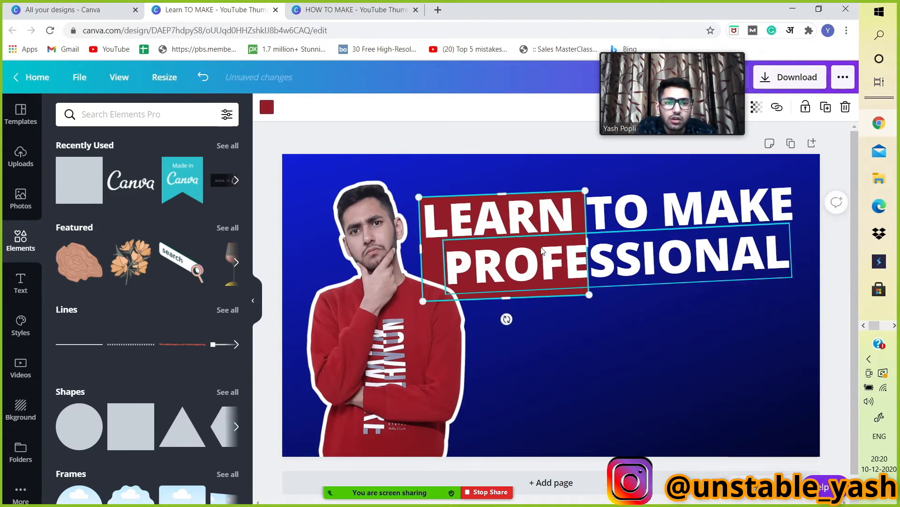
Stretch the red box to the right so it spans the full width of both title lines.
left_click(431, 254)
left_click(616, 325)
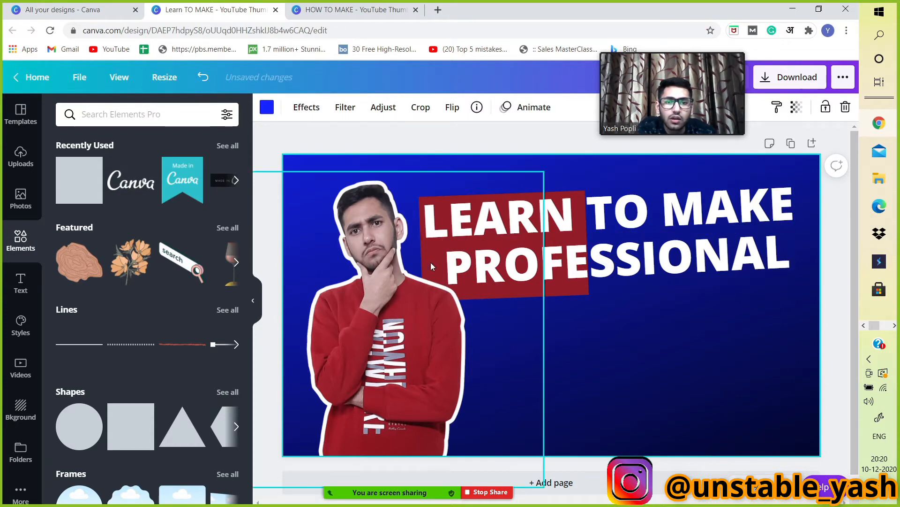
left_click(519, 296)
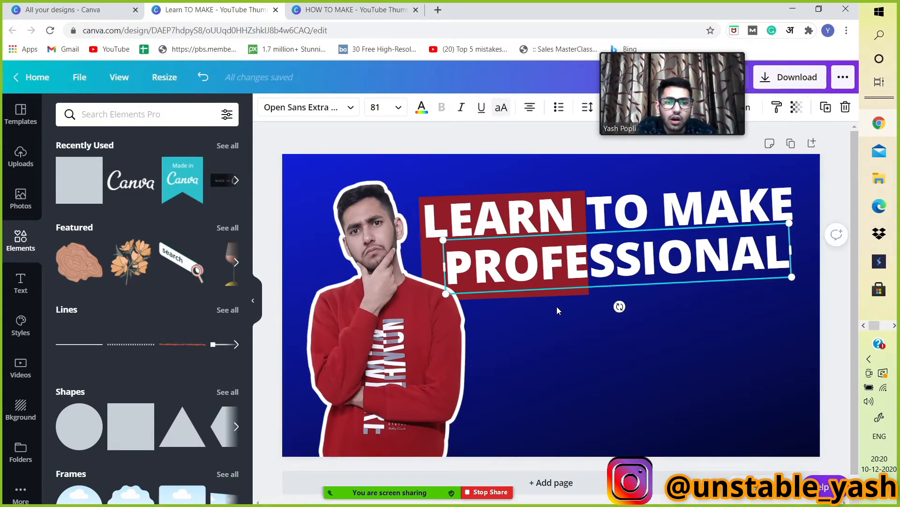
left_click(557, 306)
left_click(581, 291)
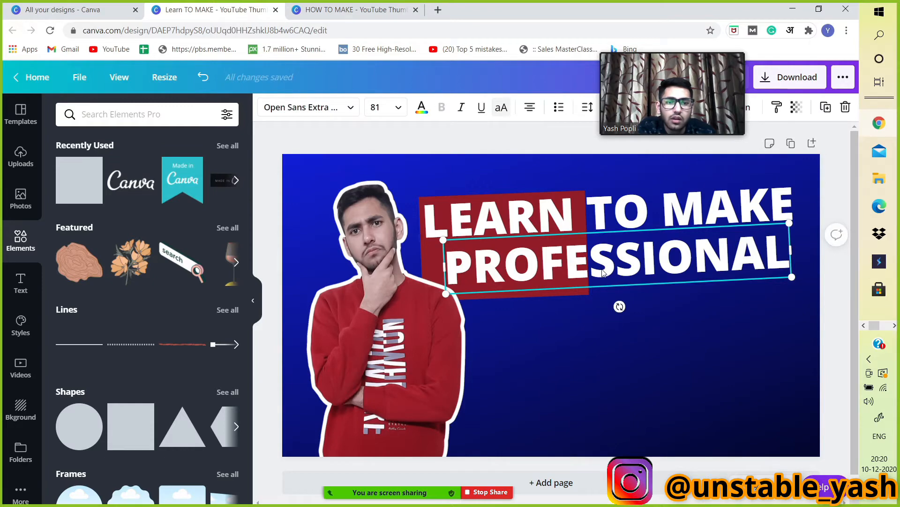
left_click_drag(587, 291, 579, 285)
left_click(578, 284)
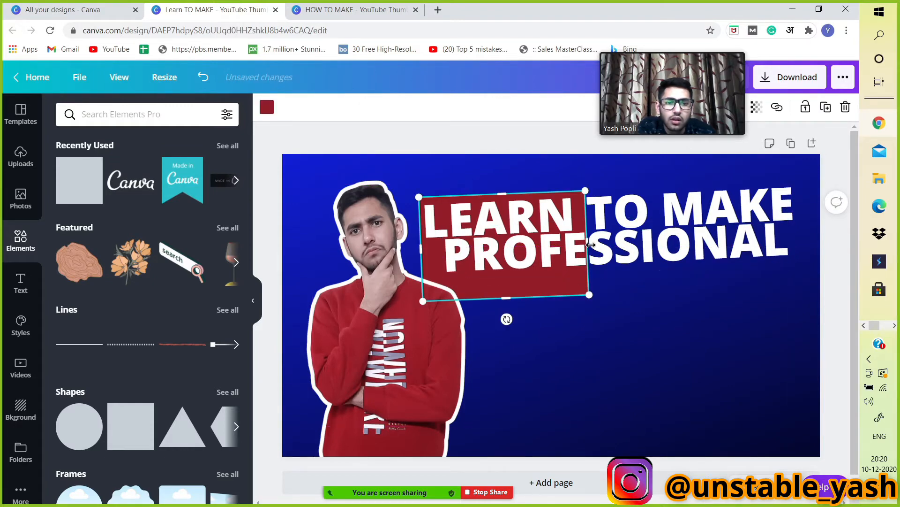
left_click_drag(590, 245, 839, 233)
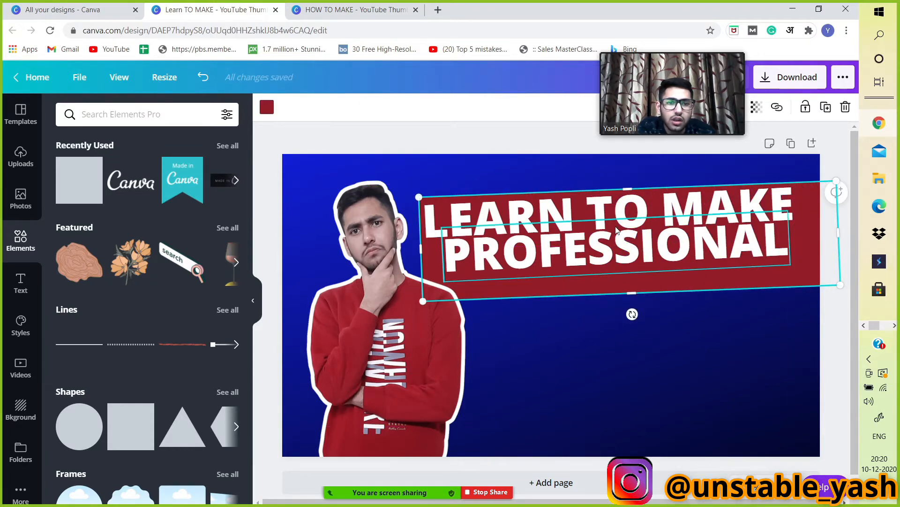
Shift the PROFESSIONAL line right, extend the red box leftward to the portrait, and nudge LEARN TO MAKE down.
left_click_drag(617, 229, 636, 258)
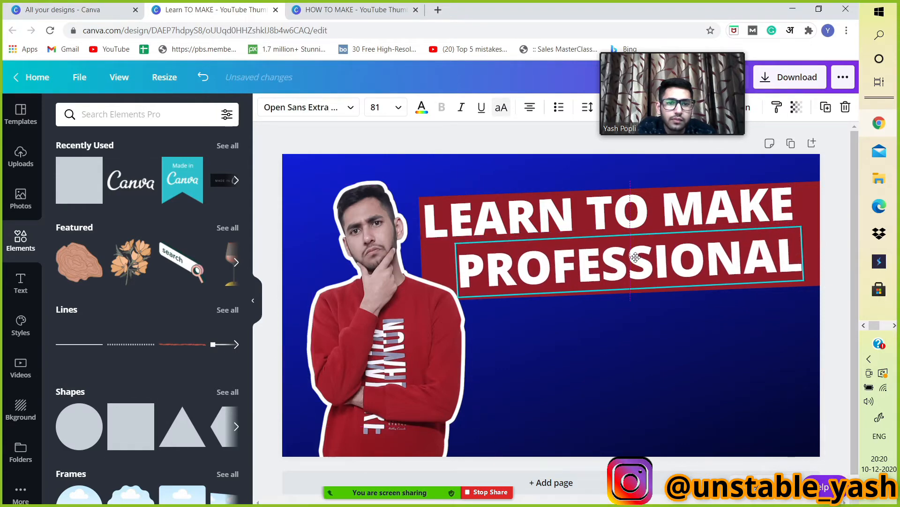
left_click(424, 263)
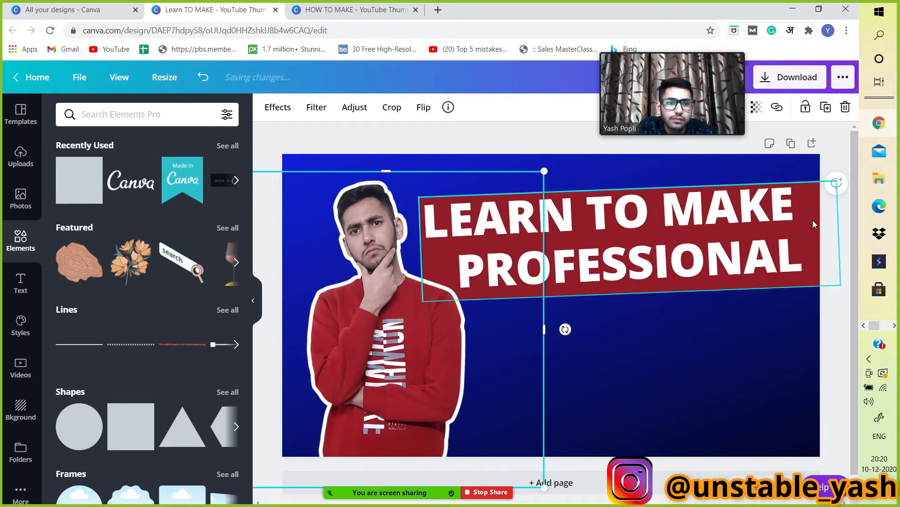
left_click_drag(422, 248, 390, 258)
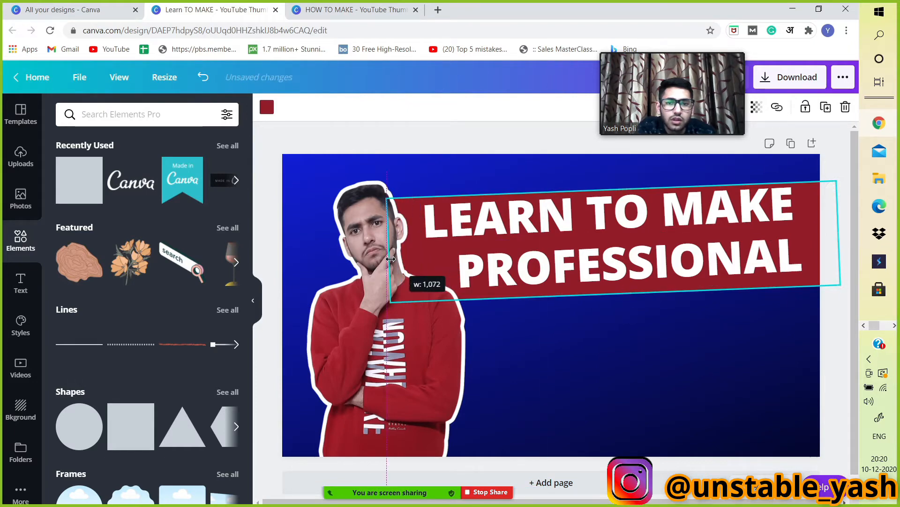
left_click_drag(625, 218, 624, 224)
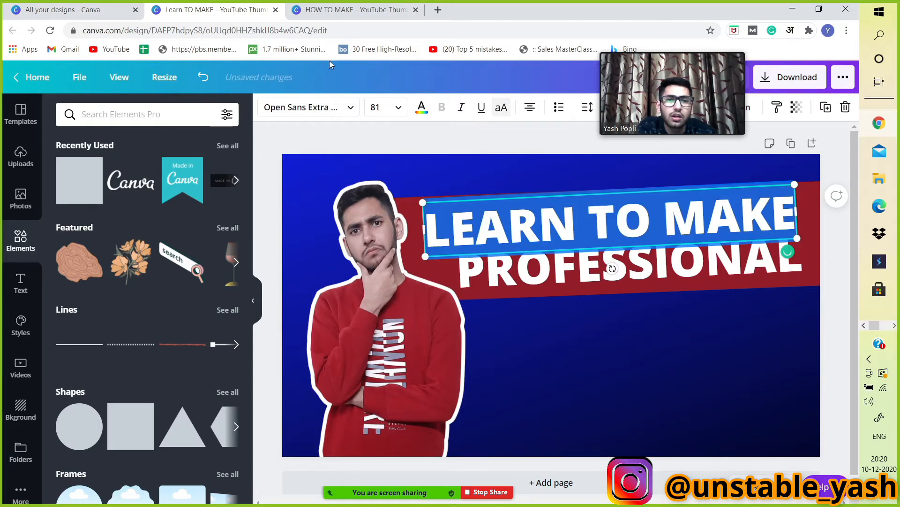
Recolour the 'LEARN TO MAKE' line dark grey.
left_click(422, 107)
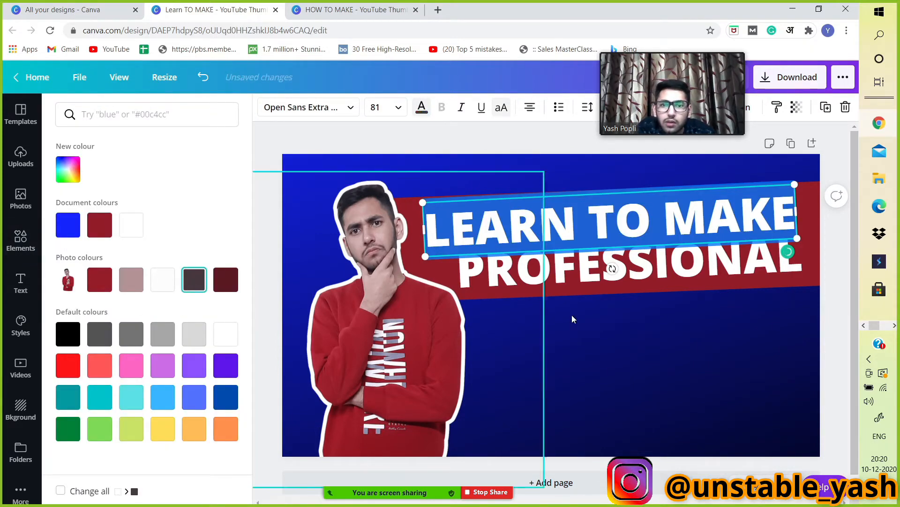
double_click(596, 348)
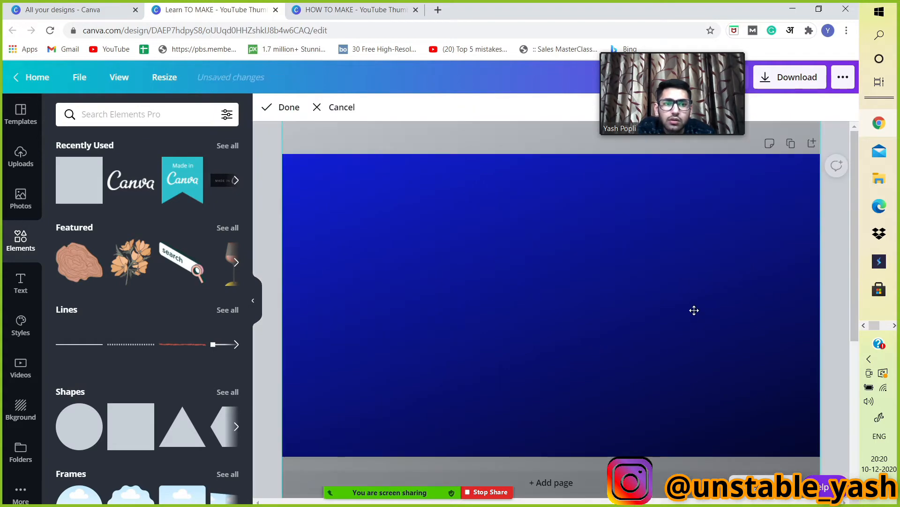
scroll(678, 294, "down", 5)
scroll(675, 294, "up", 2)
scroll(676, 300, "down", 2)
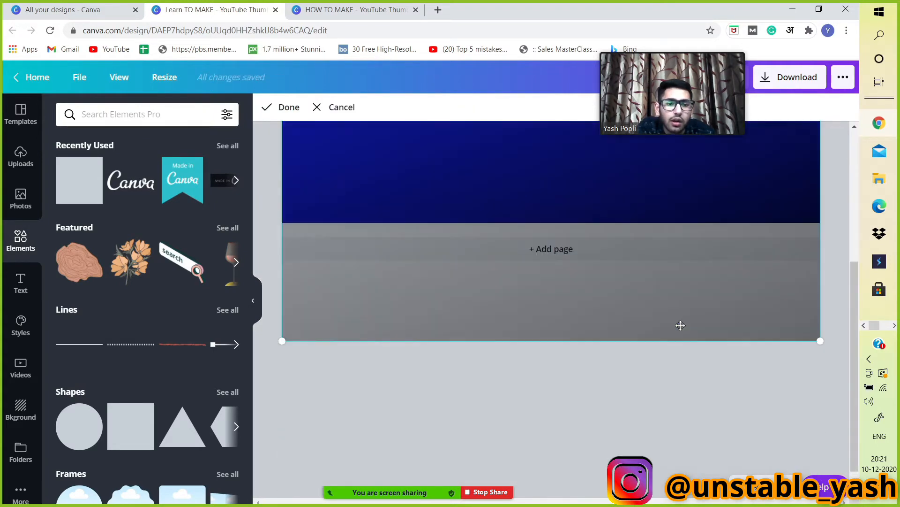
left_click(715, 368)
scroll(714, 371, "up", 1)
Set the 'PROFESSIONAL' line's text colour to black.
left_click(545, 267)
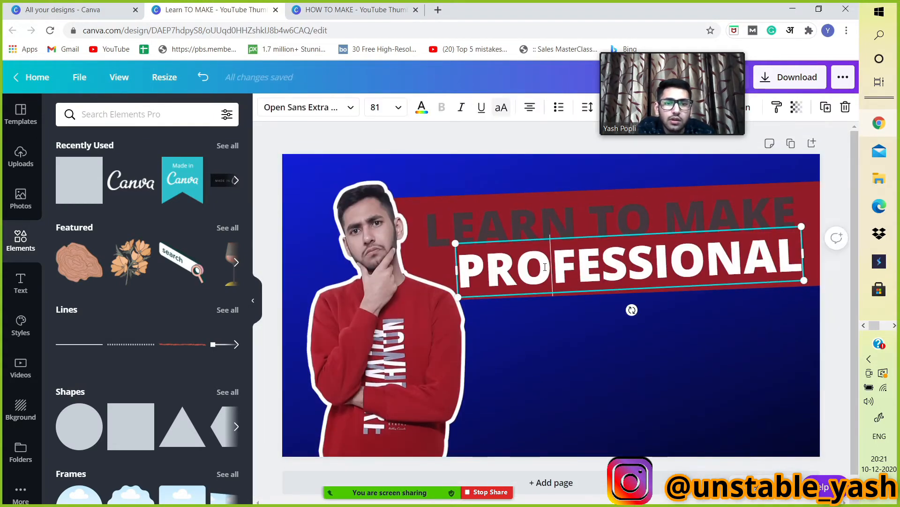
left_click(422, 107)
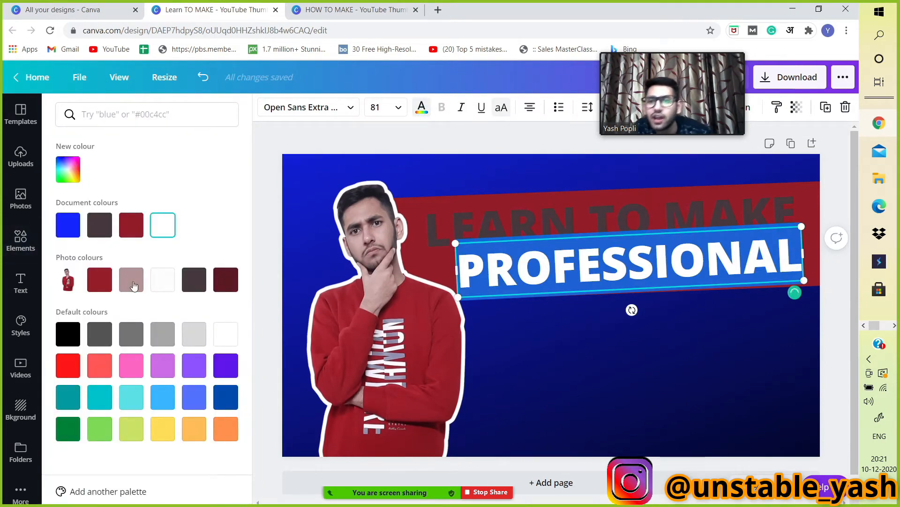
left_click(72, 343)
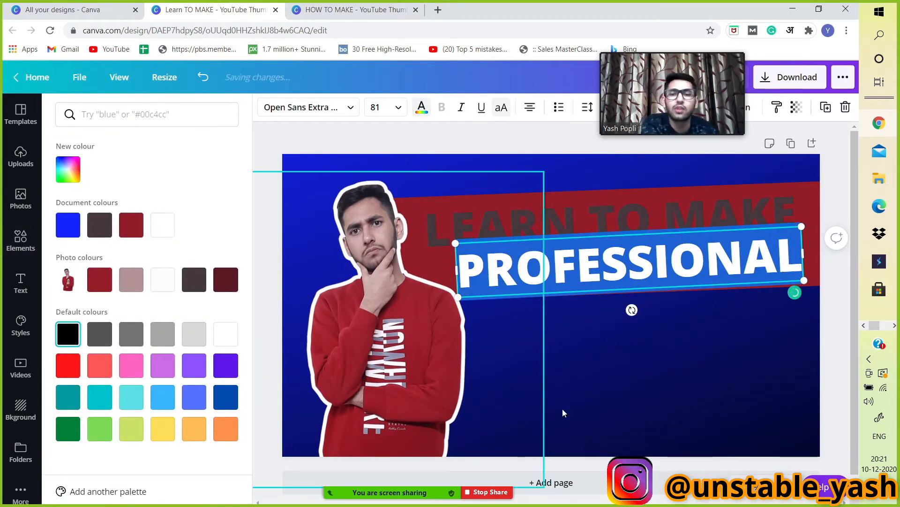
left_click(588, 410)
left_click(610, 396)
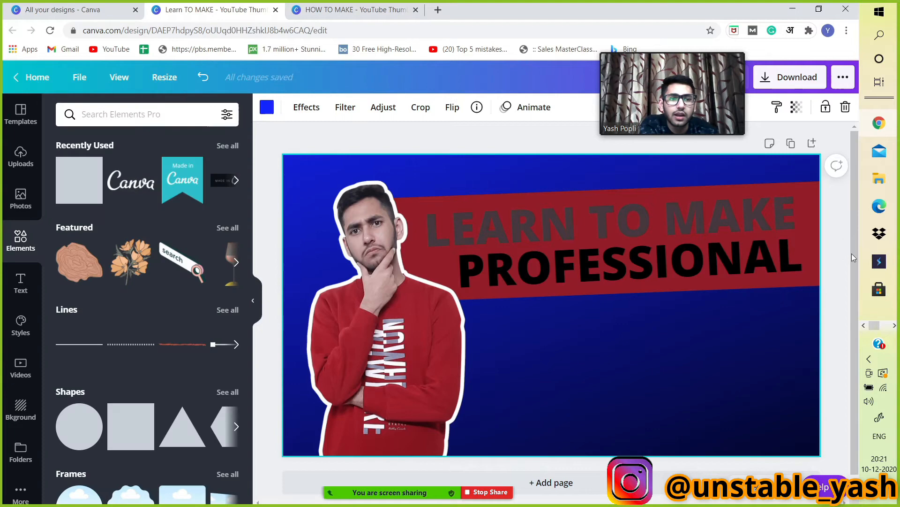
Change the highlight box's colour from red to white.
left_click(809, 225)
left_click(267, 108)
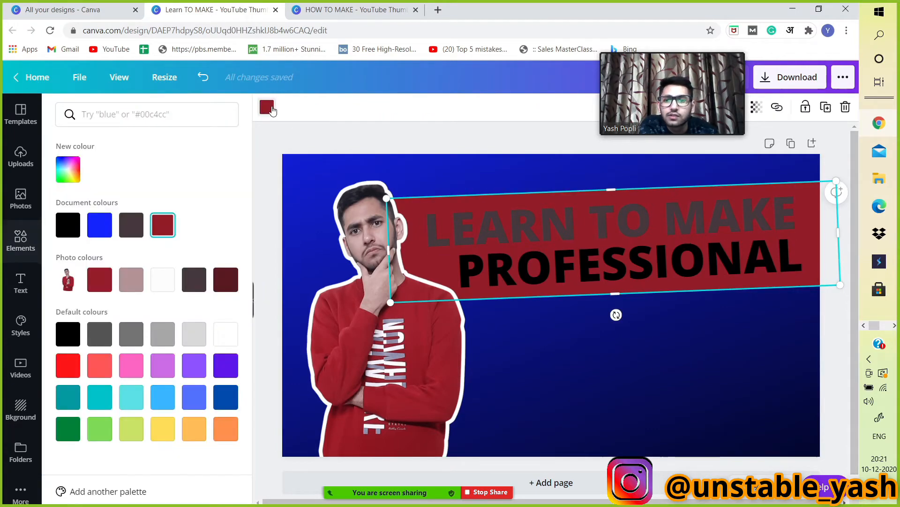
left_click(164, 287)
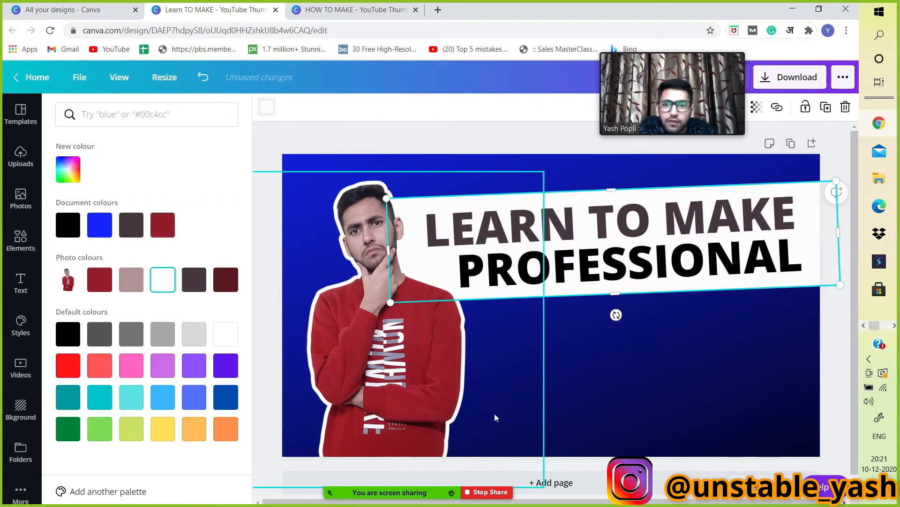
left_click(651, 441)
Nudge both title lines slightly left to sit centred on the white box.
left_click_drag(527, 225, 521, 222)
left_click_drag(540, 268, 528, 268)
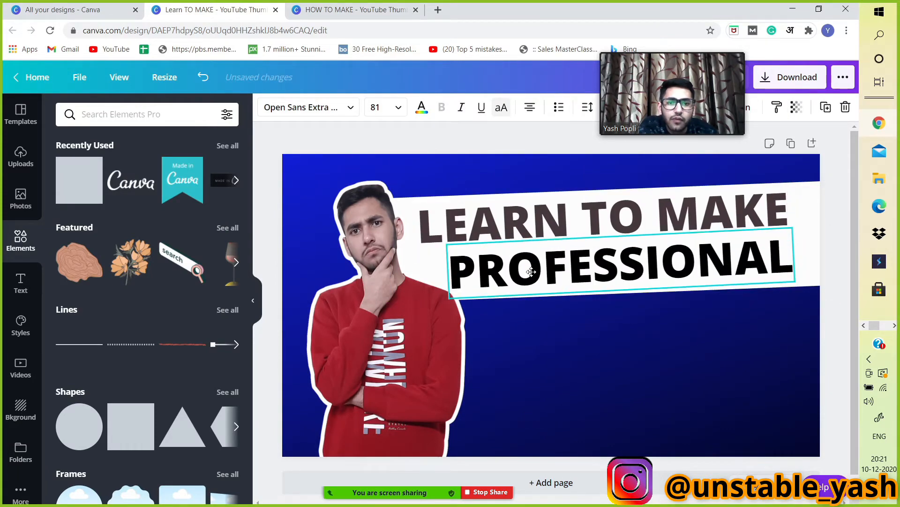
left_click_drag(472, 226, 463, 226)
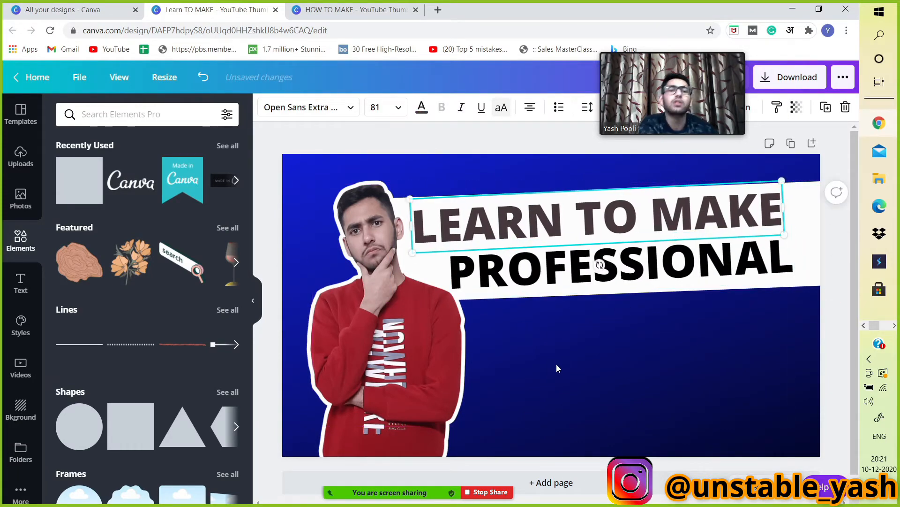
Add a new heading text box and replace its text with THUMBNAIL.
left_click(25, 285)
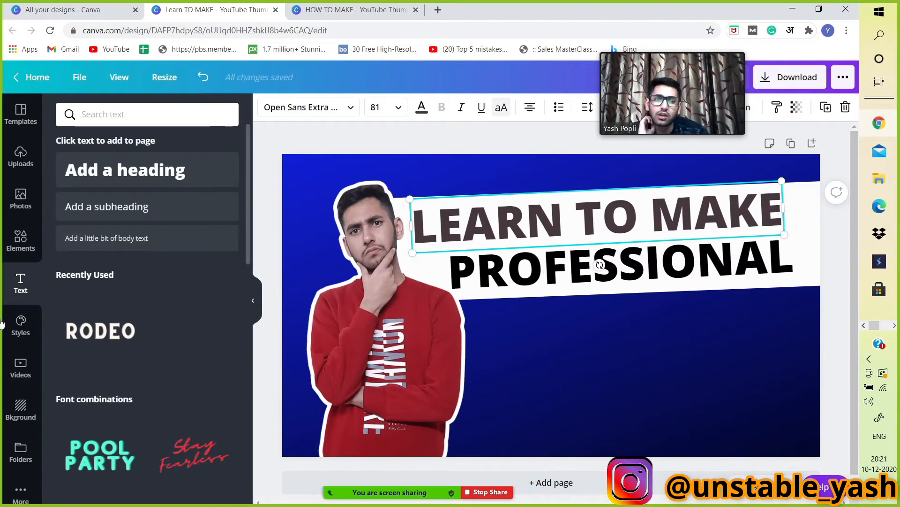
left_click(108, 171)
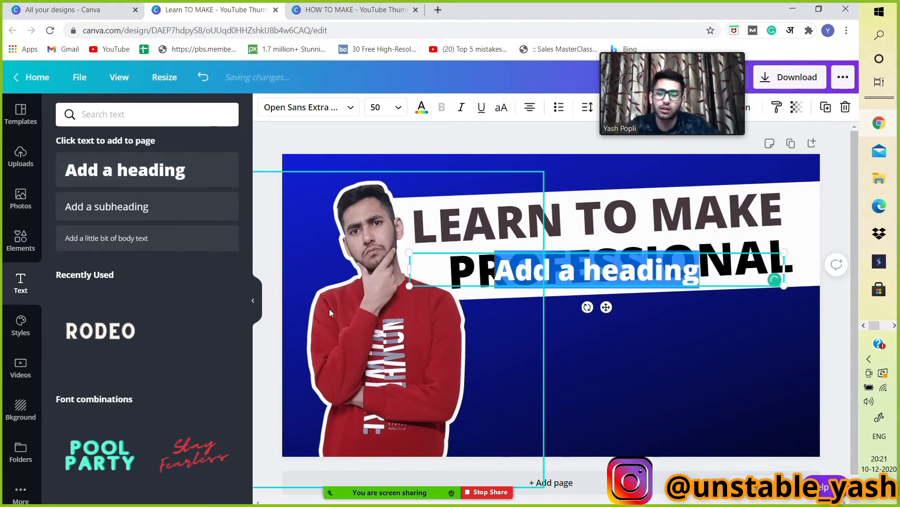
key("BackSpace")
type("THUMBNAIL")
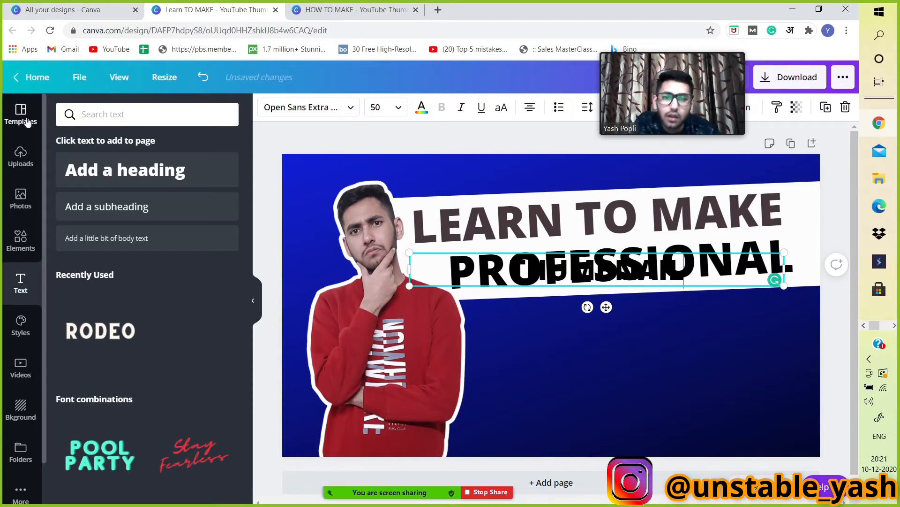
Enlarge the THUMBNAIL text and position it below the title on the right side of the canvas.
left_click_drag(608, 308, 617, 374)
left_click_drag(798, 361, 825, 452)
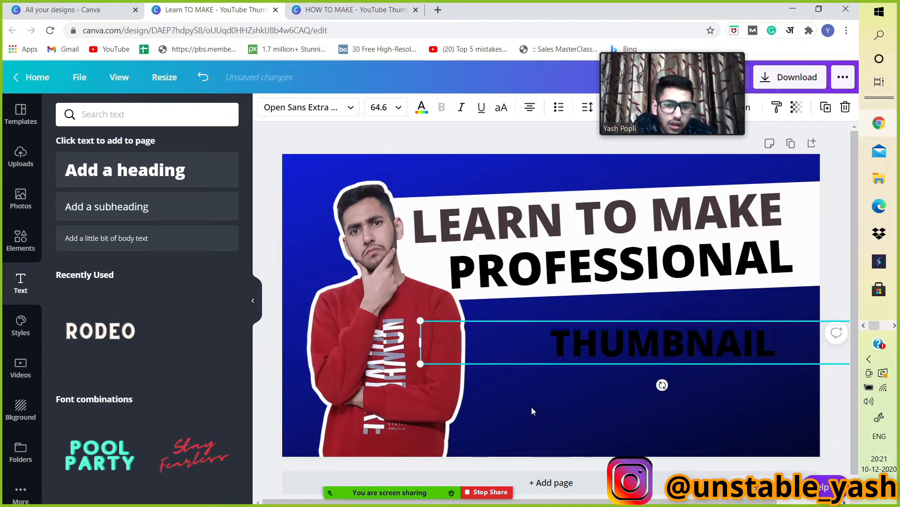
left_click_drag(433, 343, 662, 342)
left_click(716, 393)
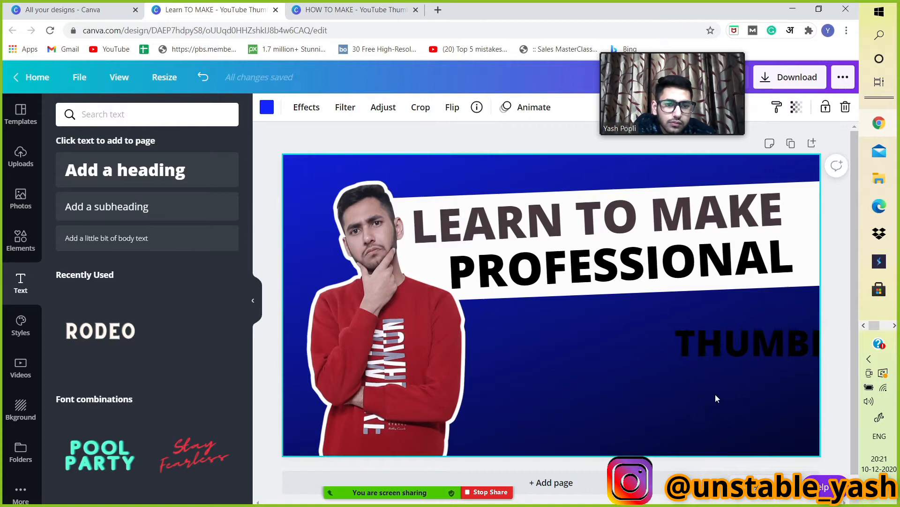
left_click(780, 353)
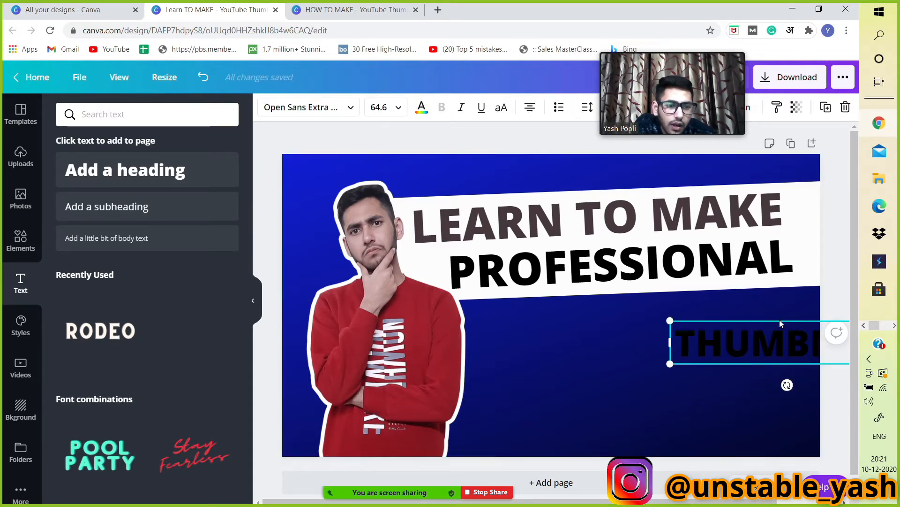
left_click_drag(751, 343, 725, 343)
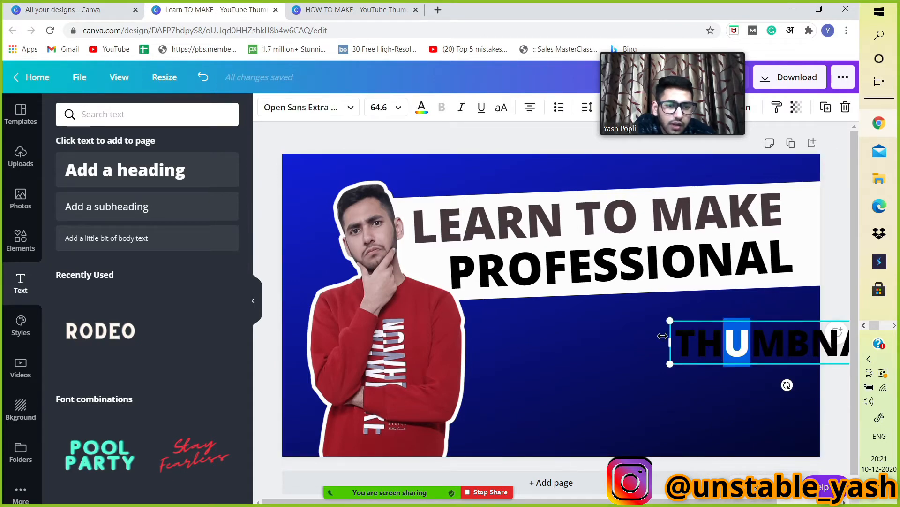
left_click_drag(687, 317, 544, 317)
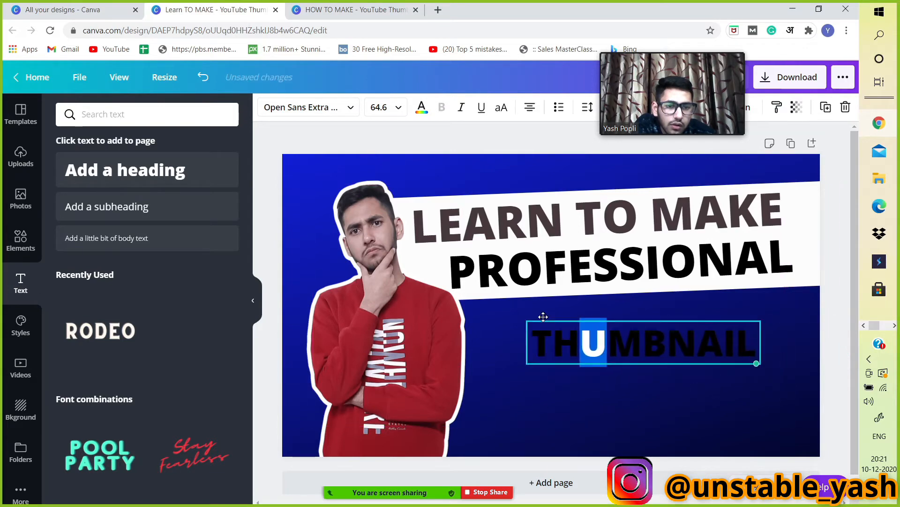
left_click(681, 398)
Set the THUMBNAIL text colour to white.
double_click(649, 331)
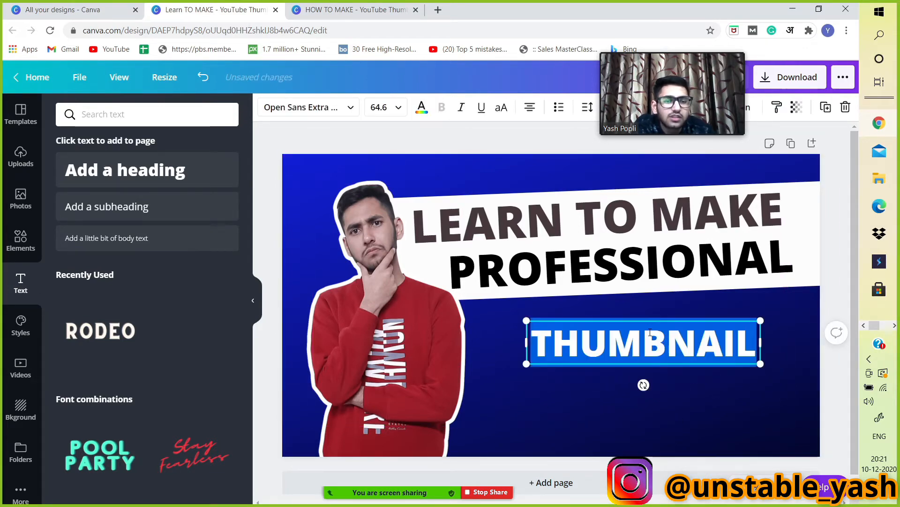
left_click(423, 107)
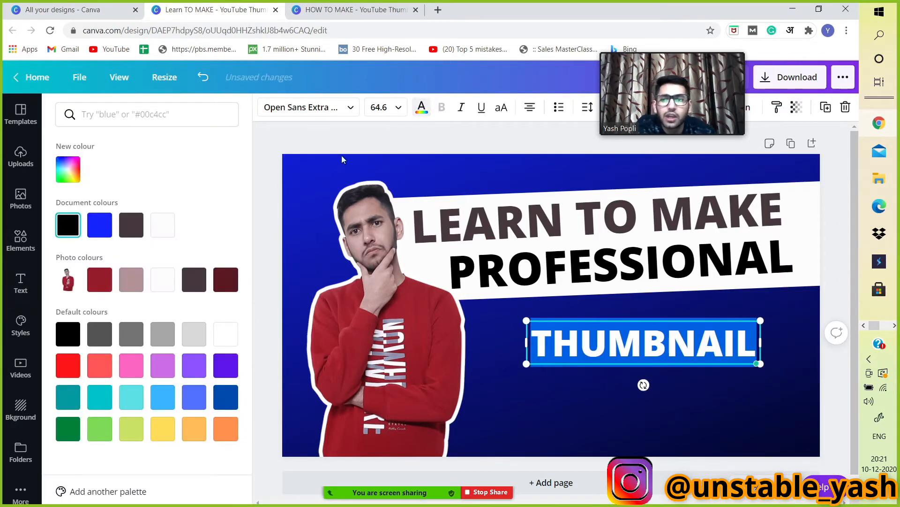
left_click(516, 431)
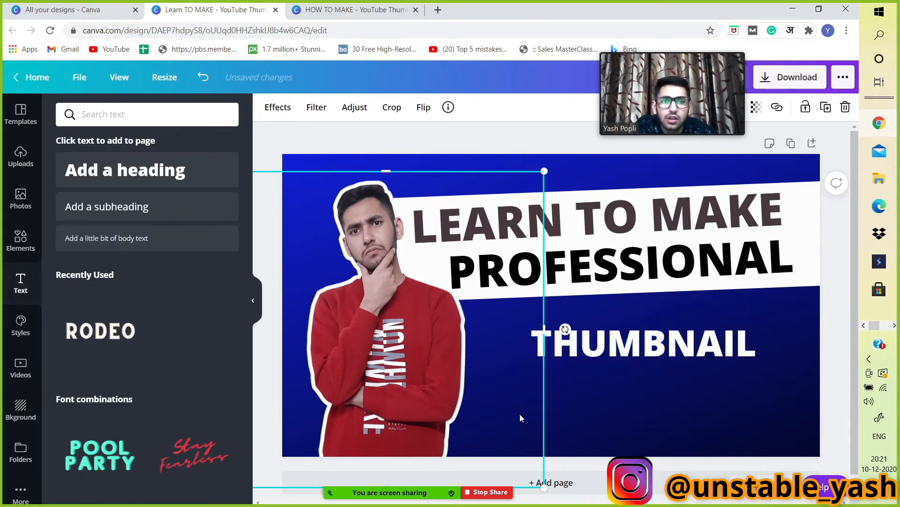
Browse the Effects, Adjust and Filter options for the portrait photo.
left_click(317, 107)
left_click(281, 108)
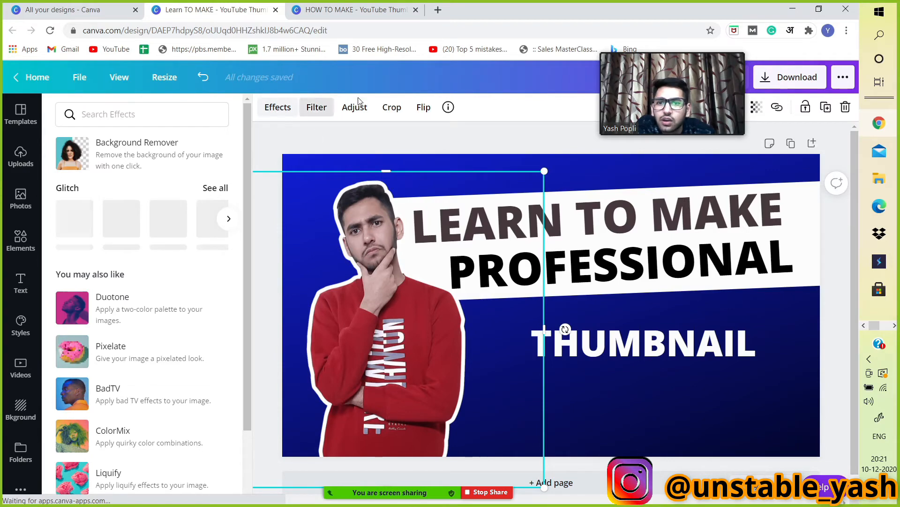
left_click(369, 107)
left_click(312, 108)
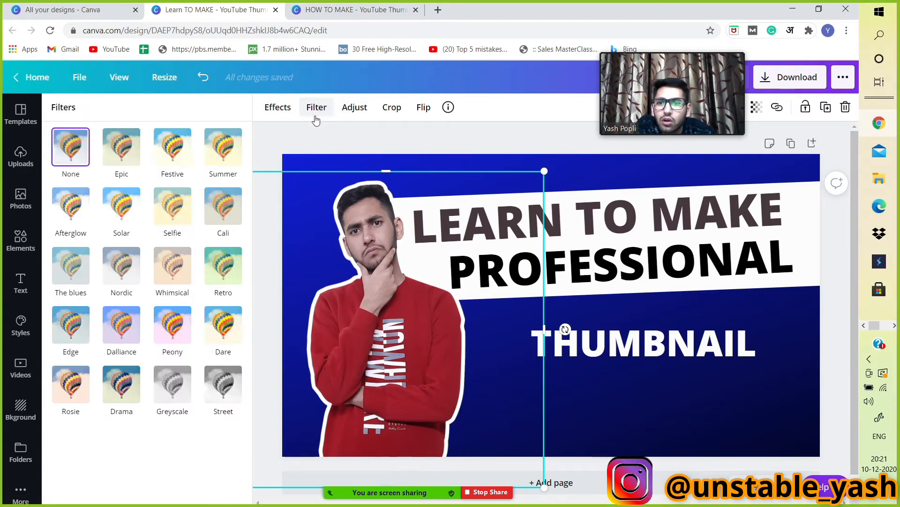
left_click(280, 108)
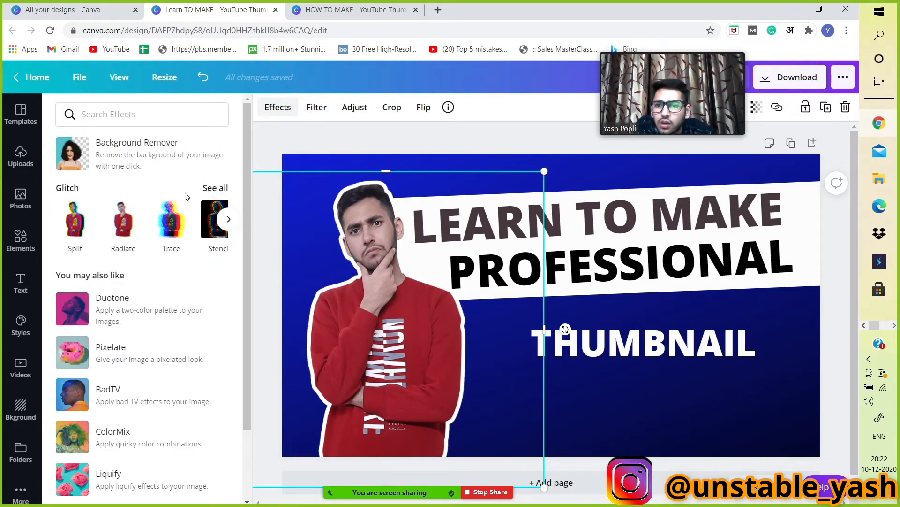
scroll(186, 197, "down", 2)
scroll(186, 197, "up", 2)
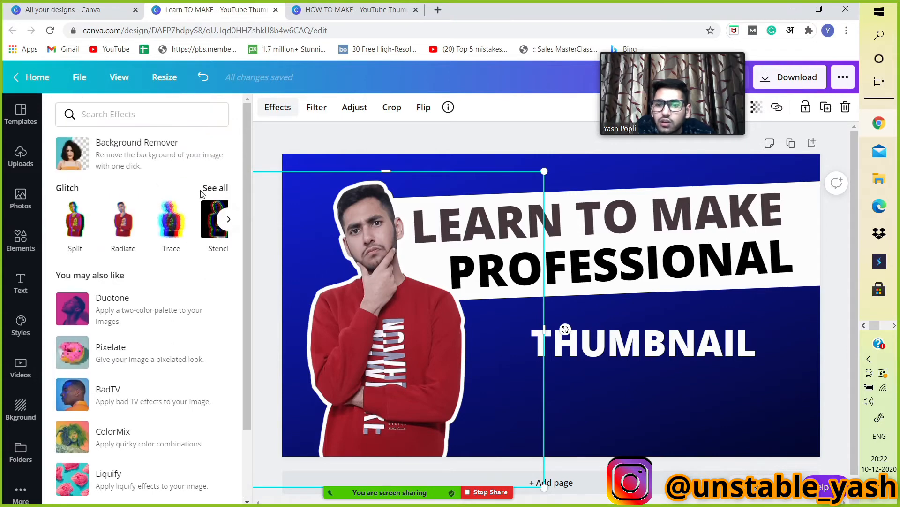
View the filter presets available for the portrait photo.
left_click(319, 108)
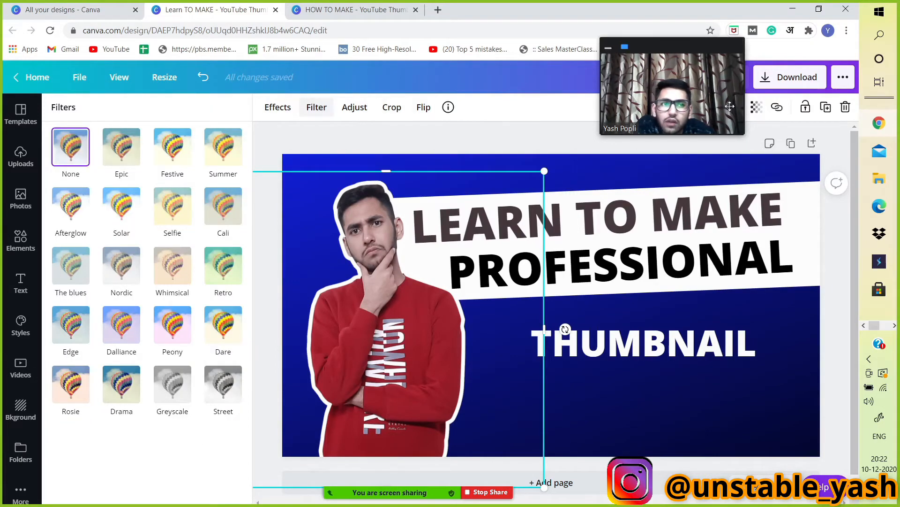
left_click_drag(704, 93, 553, 98)
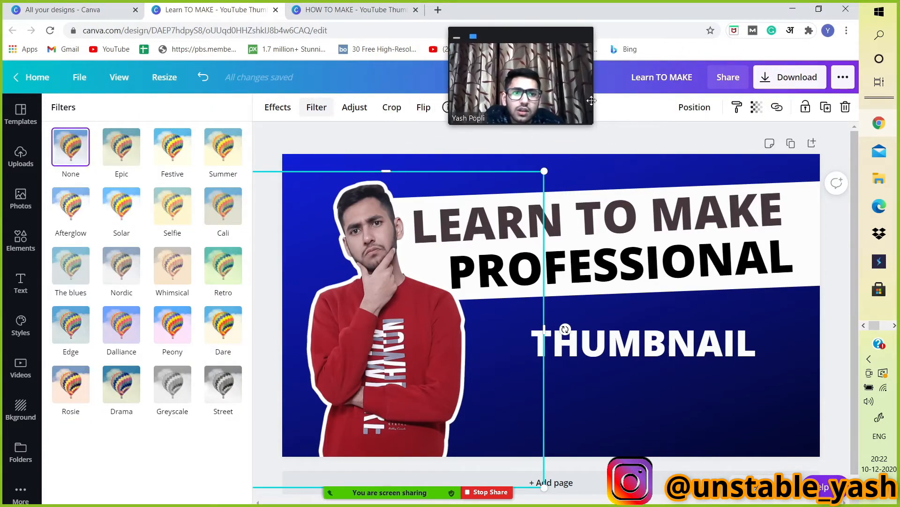
Apply a Shadow effect to the THUMBNAIL text and set its shadow colour to black.
left_click(623, 324)
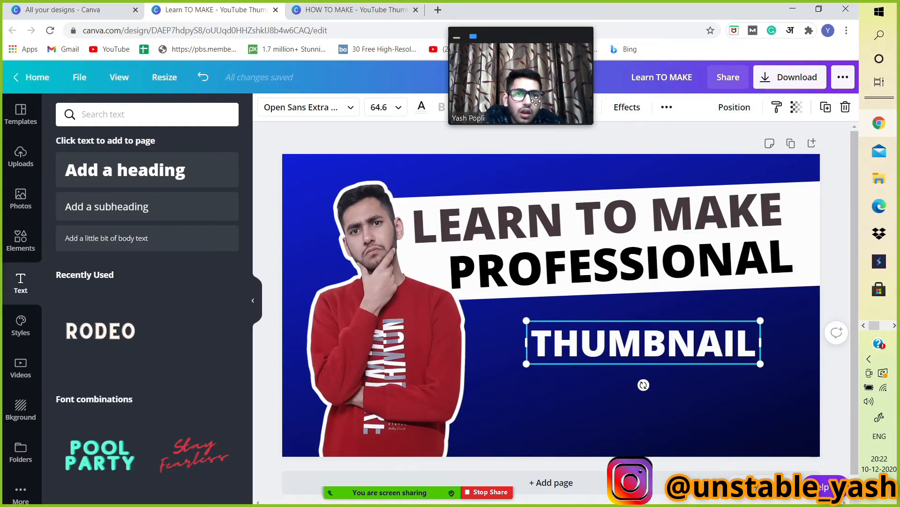
left_click_drag(530, 96, 512, 88)
left_click(627, 107)
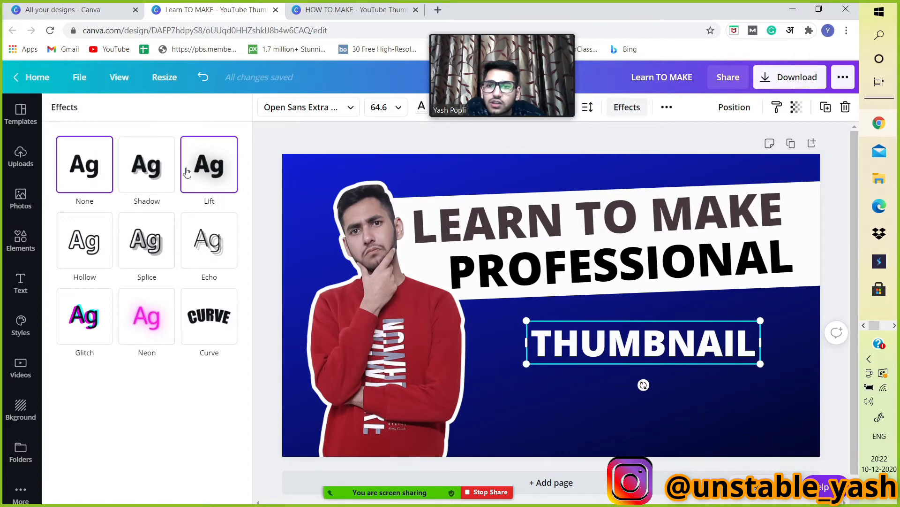
left_click(163, 180)
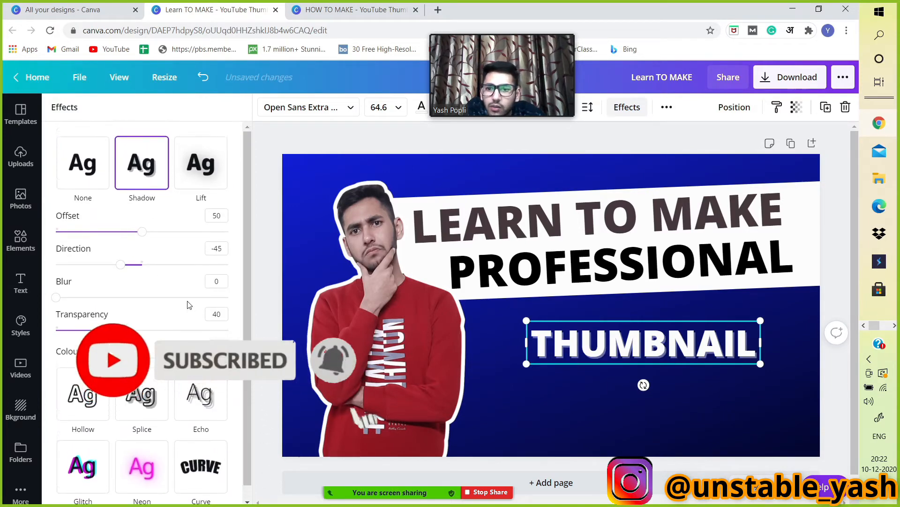
scroll(209, 319, "down", 1)
left_click(218, 333)
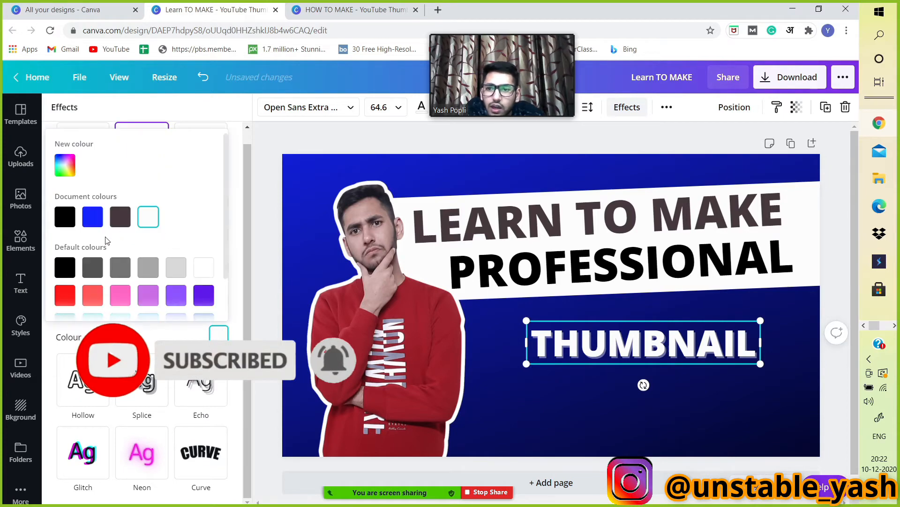
left_click(73, 216)
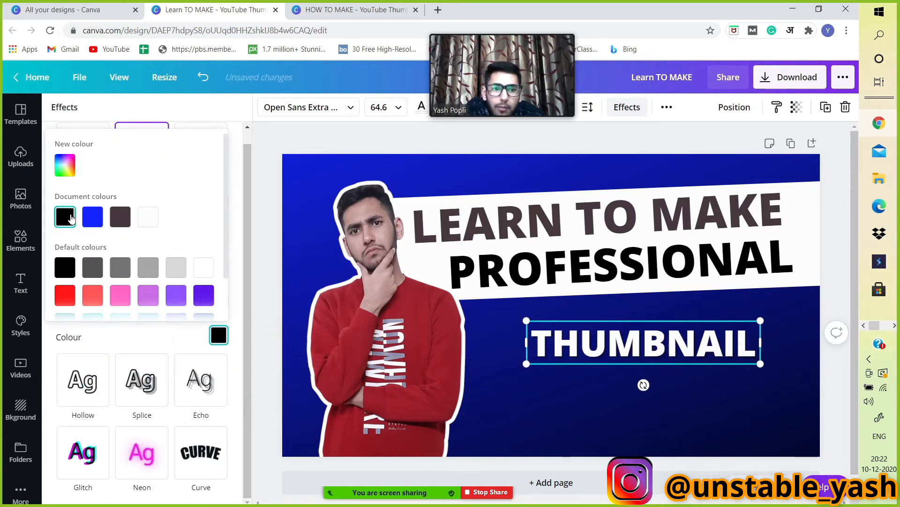
left_click(237, 203)
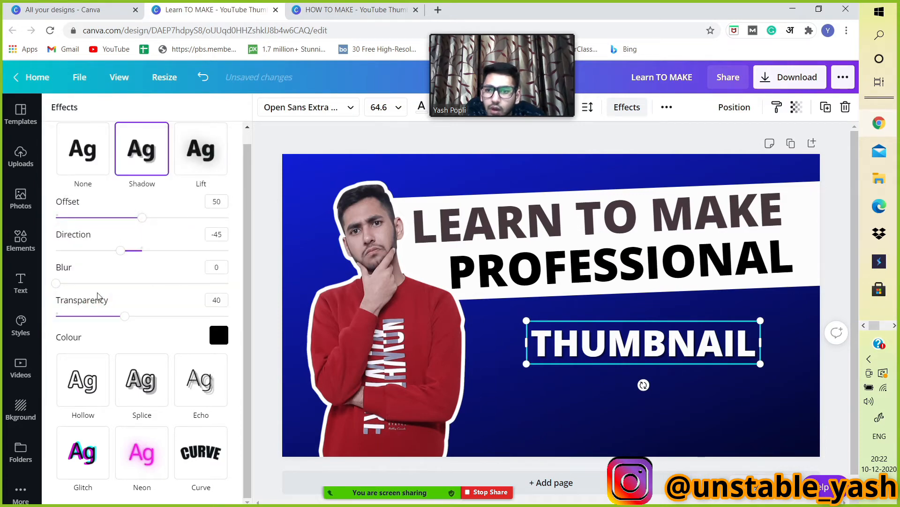
Set the THUMBNAIL shadow's blur to 22, direction to -80 and transparency to 75.
left_click_drag(65, 289, 76, 290)
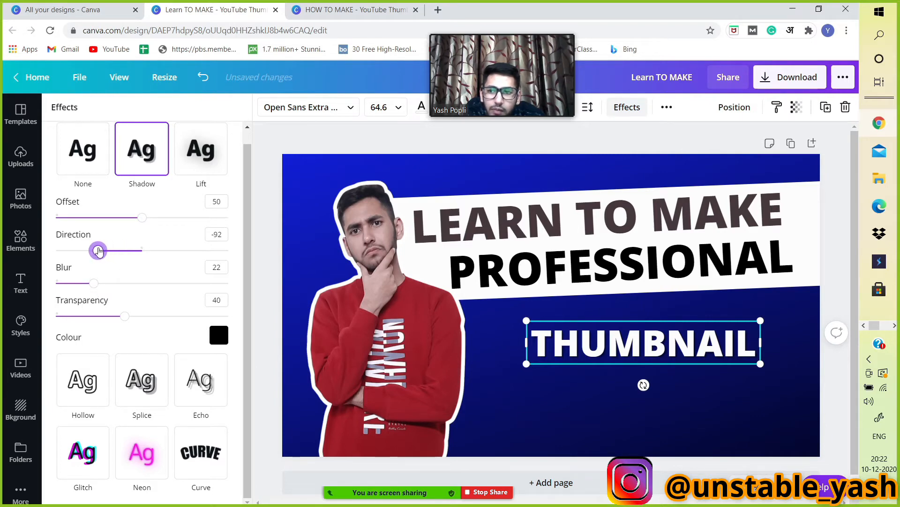
left_click_drag(124, 317, 215, 318)
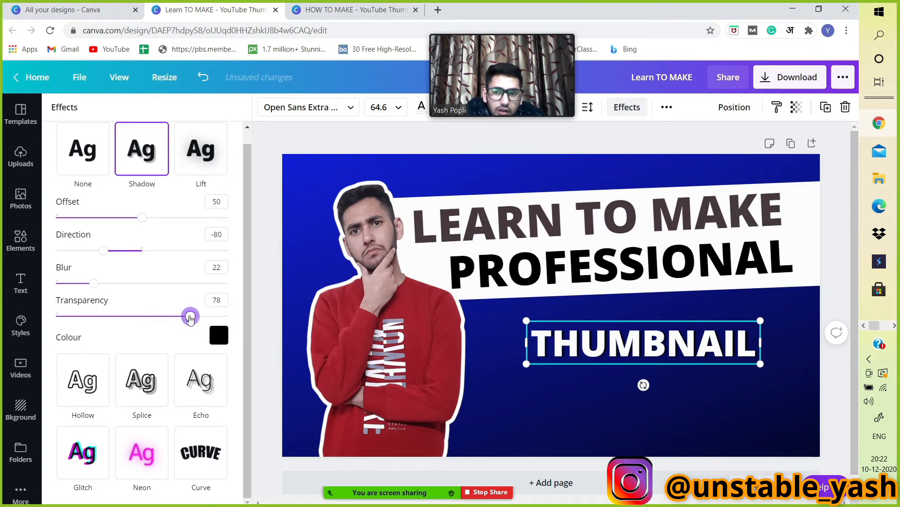
left_click(260, 254)
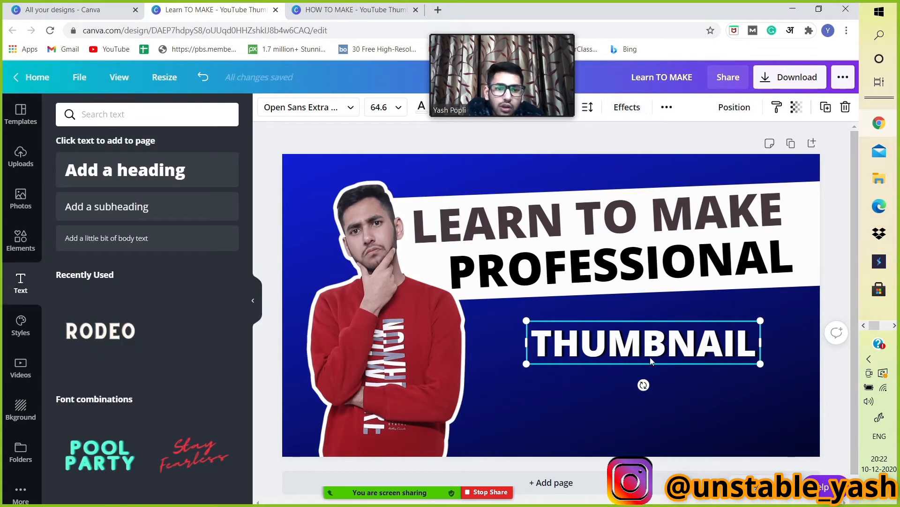
Enlarge the THUMBNAIL text to about 73.6 and shift it further right.
left_click_drag(651, 361, 653, 375)
left_click_drag(768, 381, 798, 386)
left_click_drag(744, 362, 754, 361)
Search elements for youtube, add the red YouTube play logo, shrink it and place it left of THUMBNAIL.
left_click(16, 241)
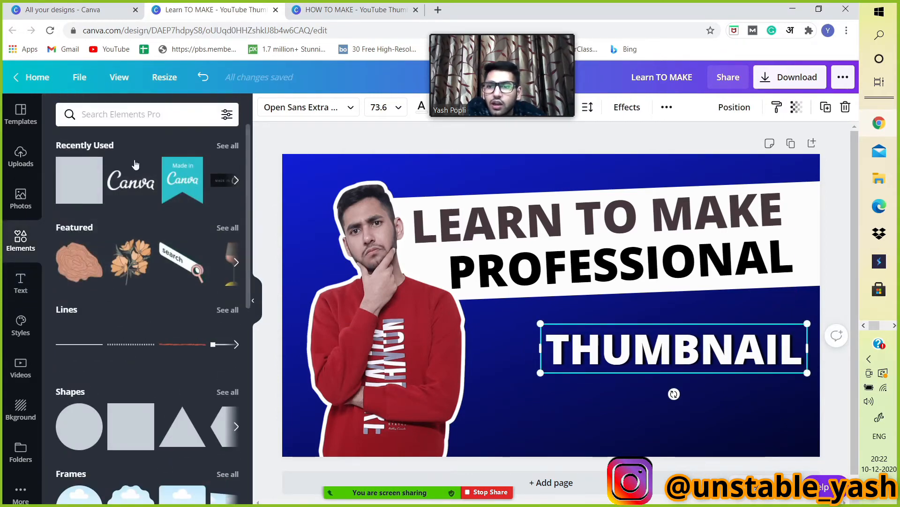
left_click(138, 116)
left_click(96, 190)
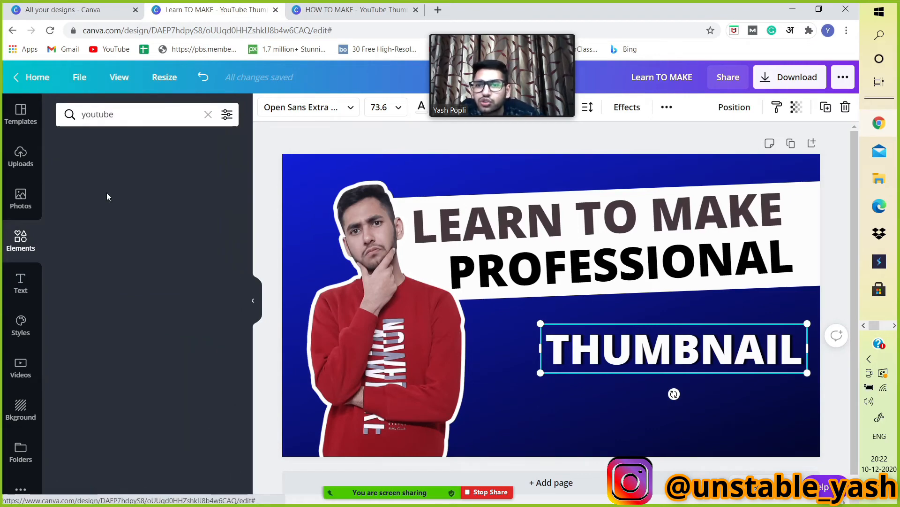
left_click(197, 227)
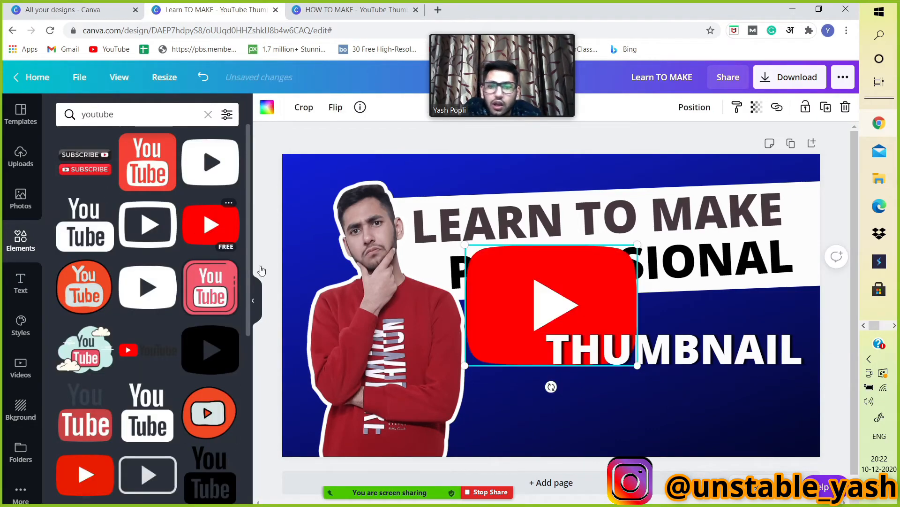
left_click_drag(639, 243, 518, 348)
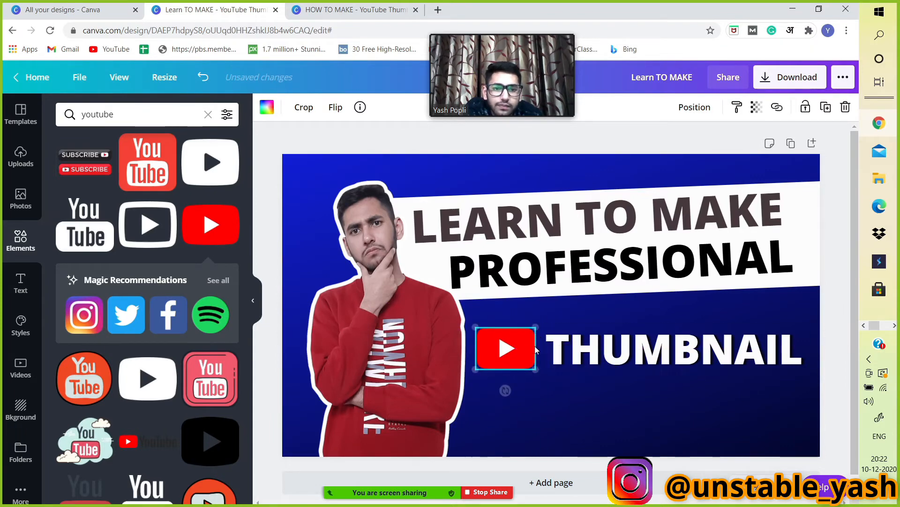
left_click_drag(623, 347, 617, 347)
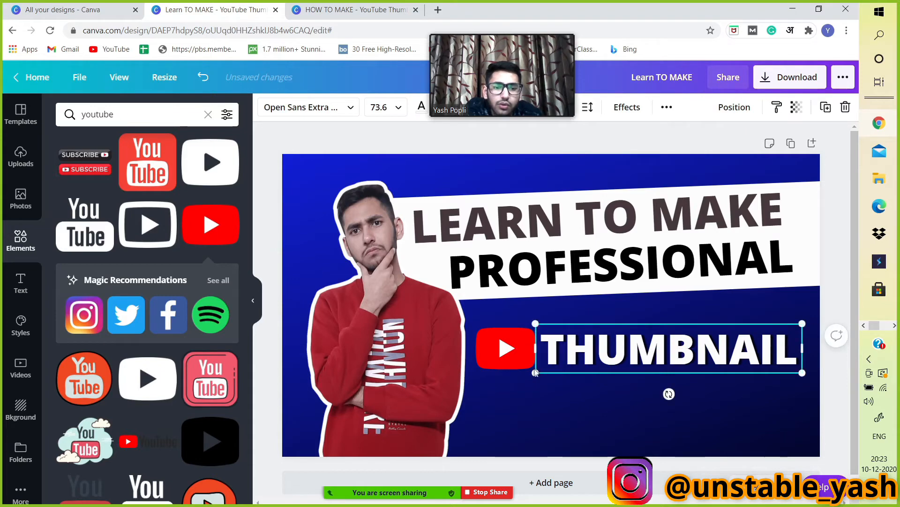
left_click_drag(489, 353, 489, 346)
Duplicate the THUMBNAIL text below it, change the copy to IN, then narrow and centre it.
left_click_drag(572, 351, 549, 417)
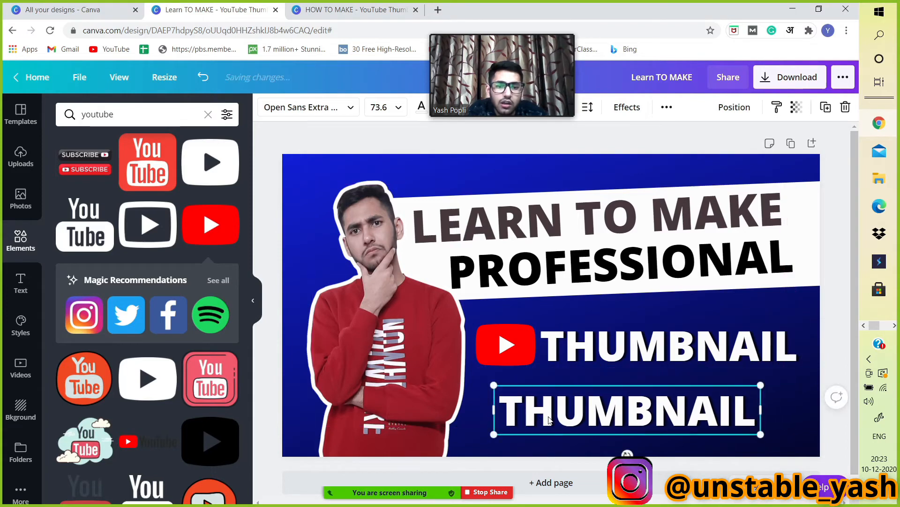
double_click(549, 416)
type("i")
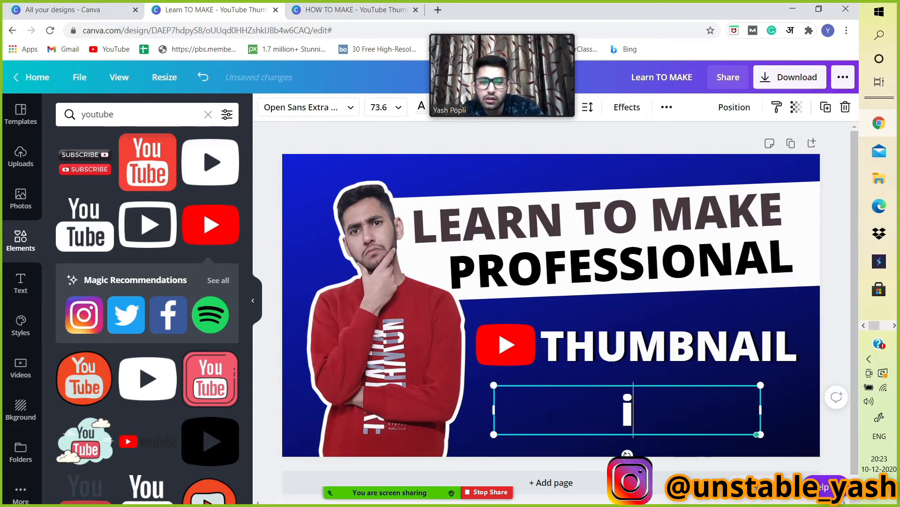
type("IN")
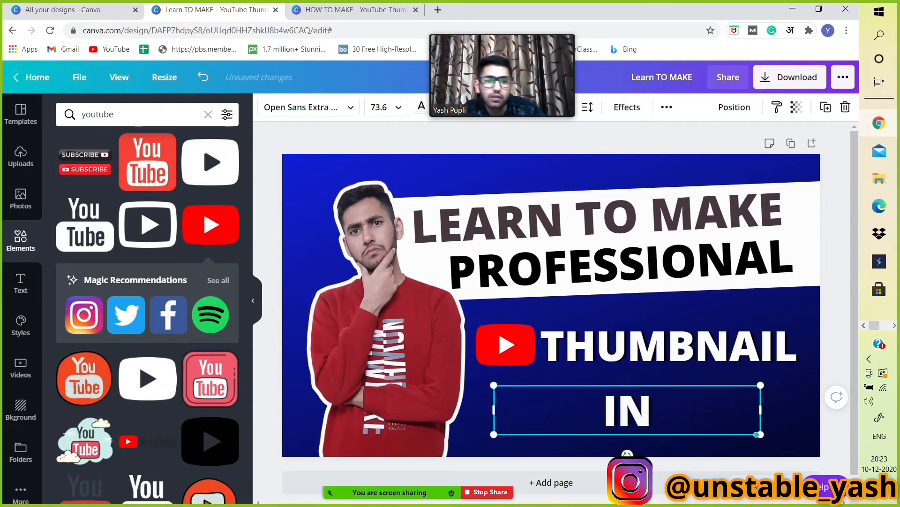
left_click_drag(764, 410, 559, 432)
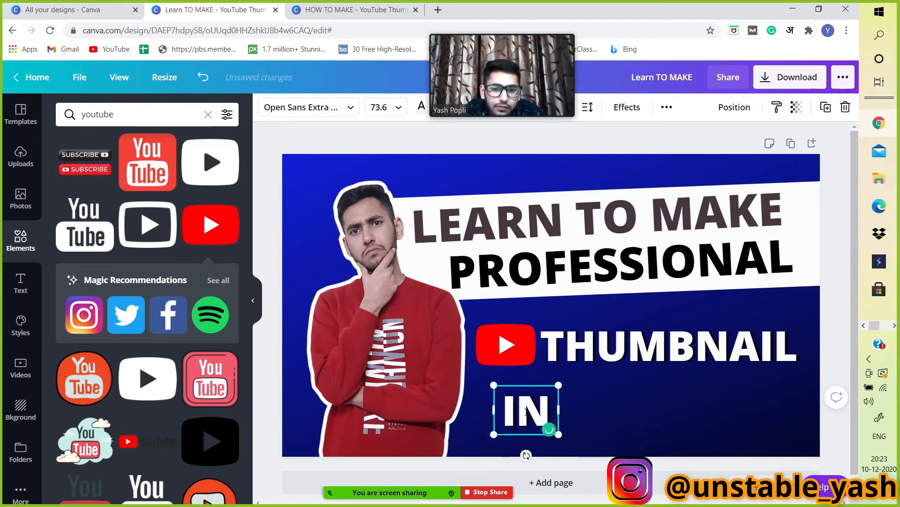
left_click(601, 407)
left_click_drag(521, 408, 579, 411)
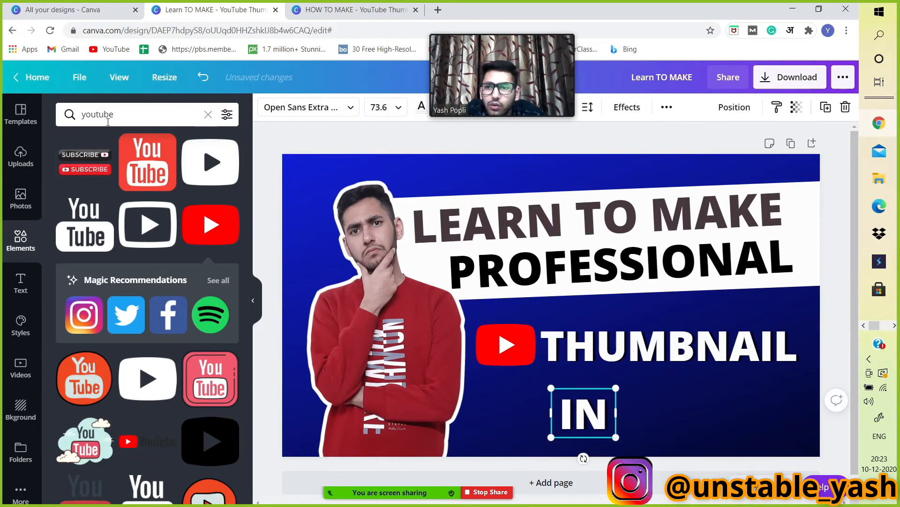
Add the Canva wordmark element beside IN, and nudge the portrait slightly left.
left_click(207, 114)
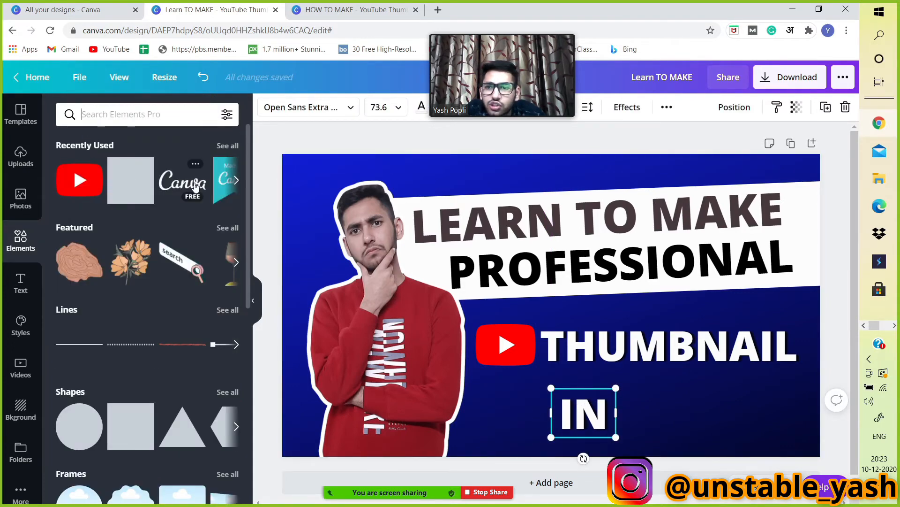
left_click(196, 187)
left_click_drag(653, 255, 558, 303)
left_click_drag(511, 334, 696, 415)
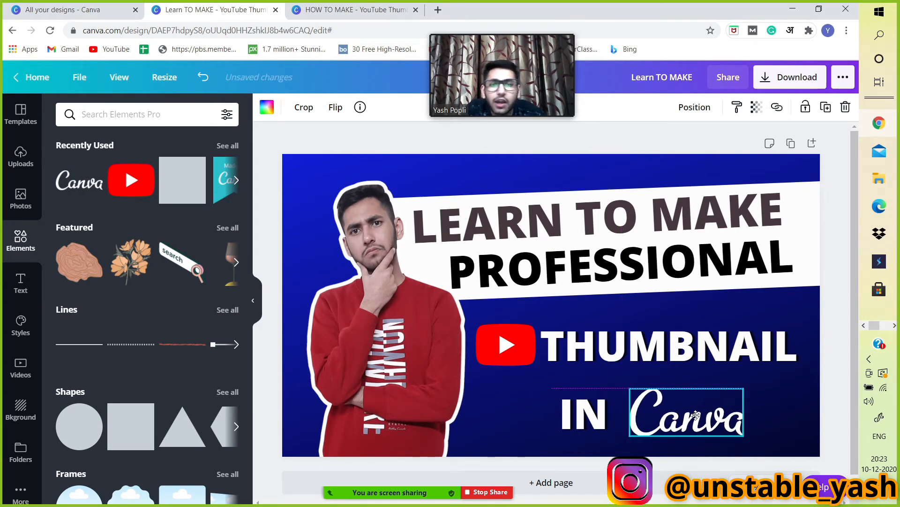
left_click_drag(347, 344, 328, 345)
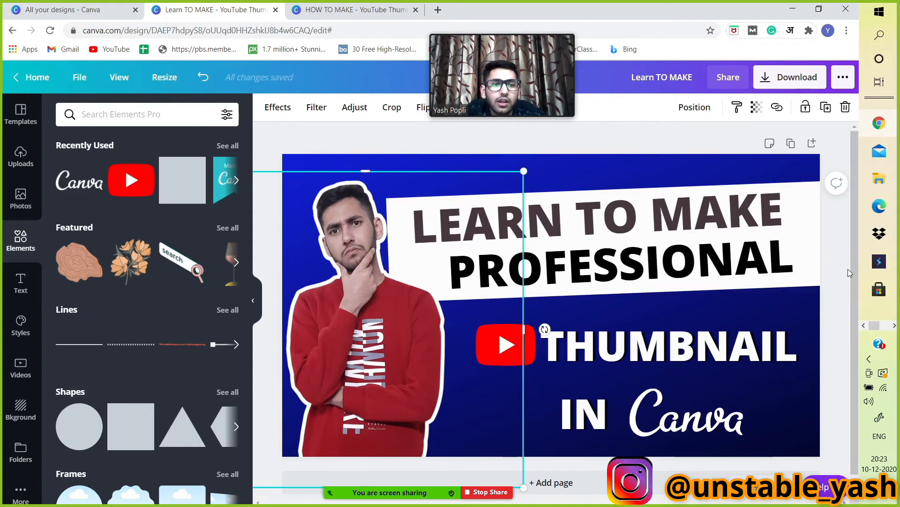